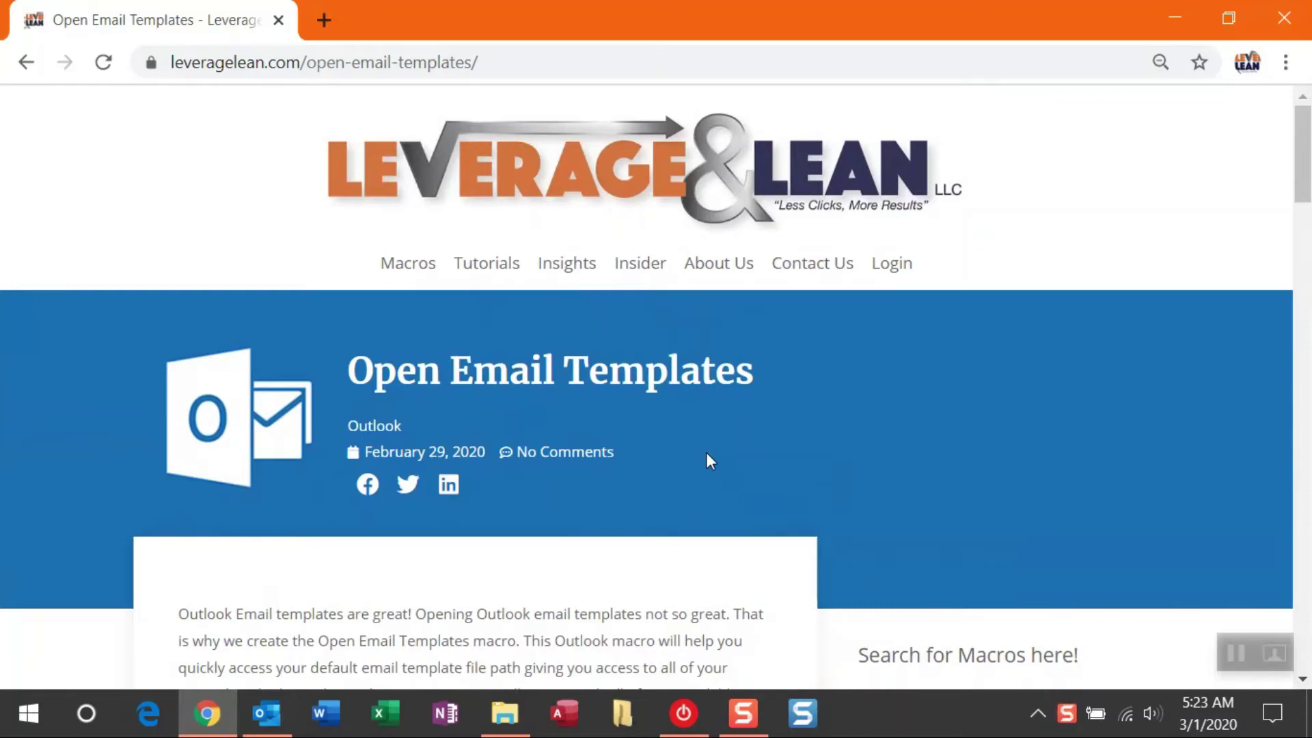
Step: Select the full Open Email Templates macro code on the Leverage & Lean page, then switch to Outlook
{"action": "scroll", "coordinate": [706, 452], "scroll_direction": "down", "scroll_amount": 5}
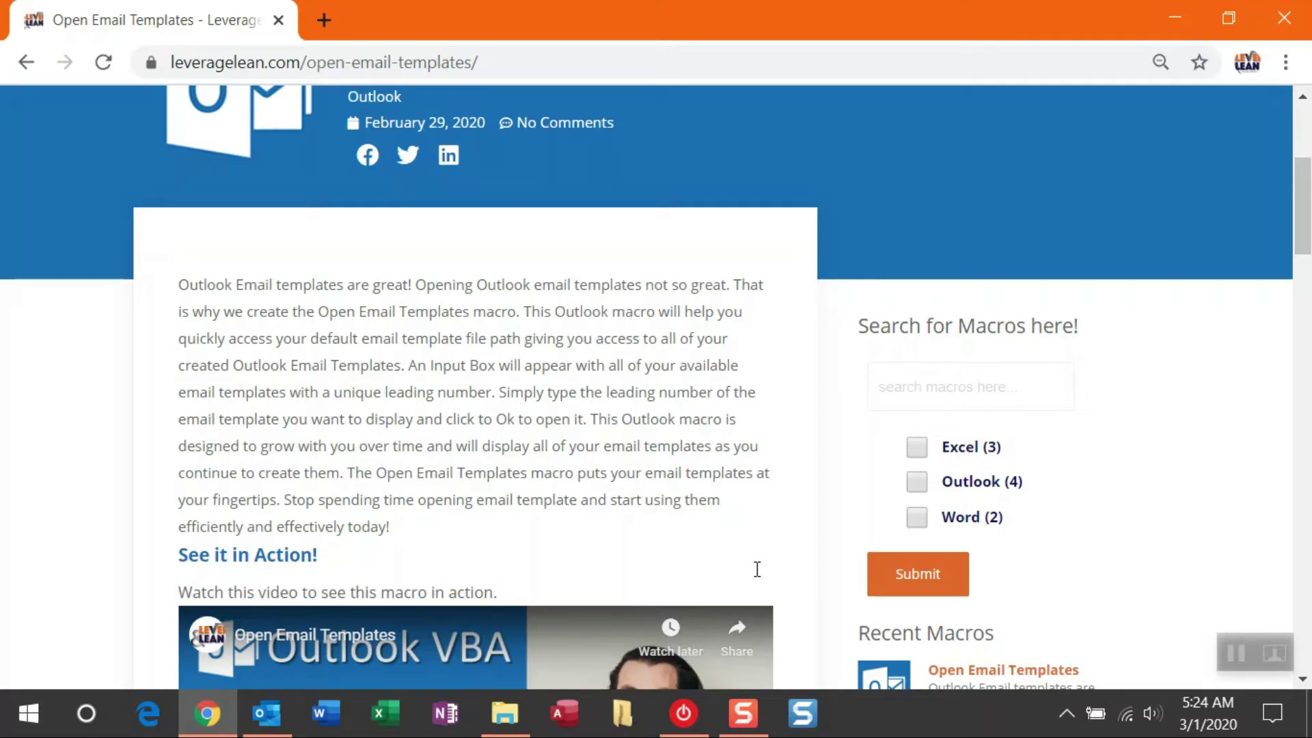
{"action": "scroll", "coordinate": [757, 569], "scroll_direction": "down", "scroll_amount": 5}
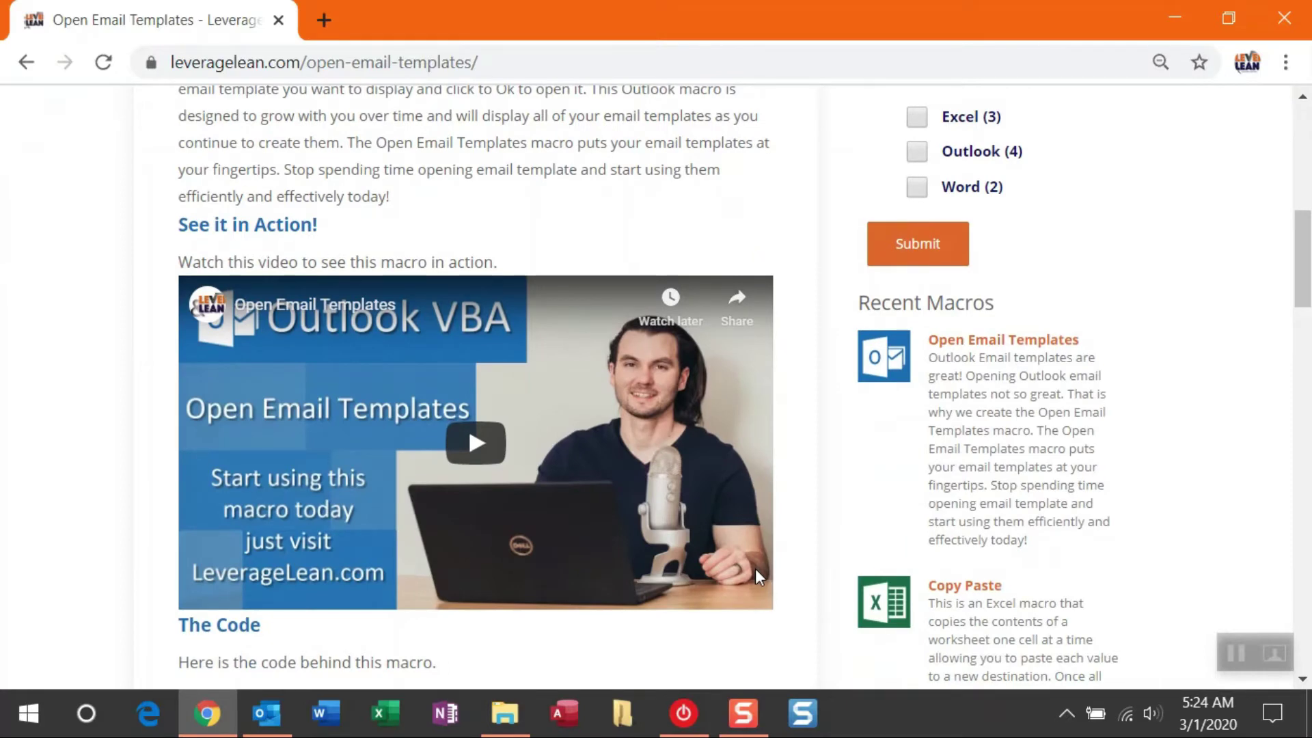
{"action": "scroll", "coordinate": [756, 568], "scroll_direction": "down", "scroll_amount": 8}
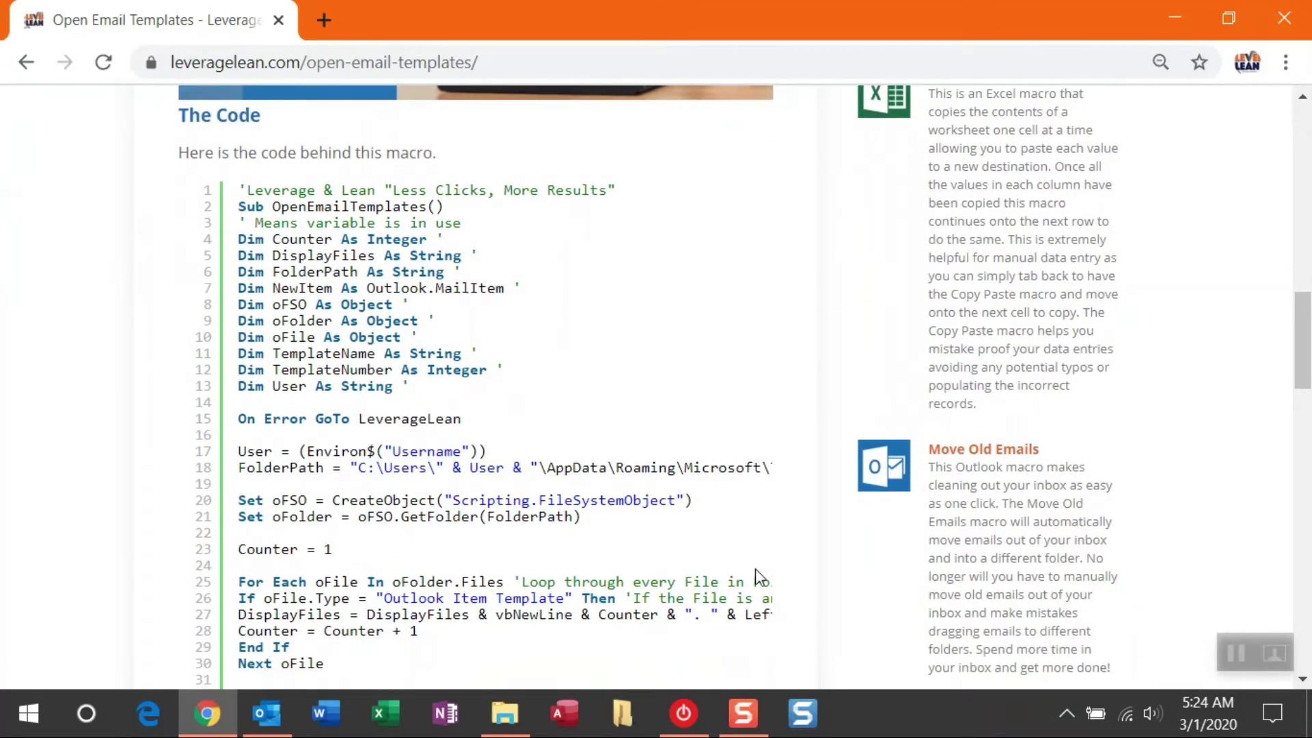
{"action": "scroll", "coordinate": [756, 568], "scroll_direction": "down", "scroll_amount": 6}
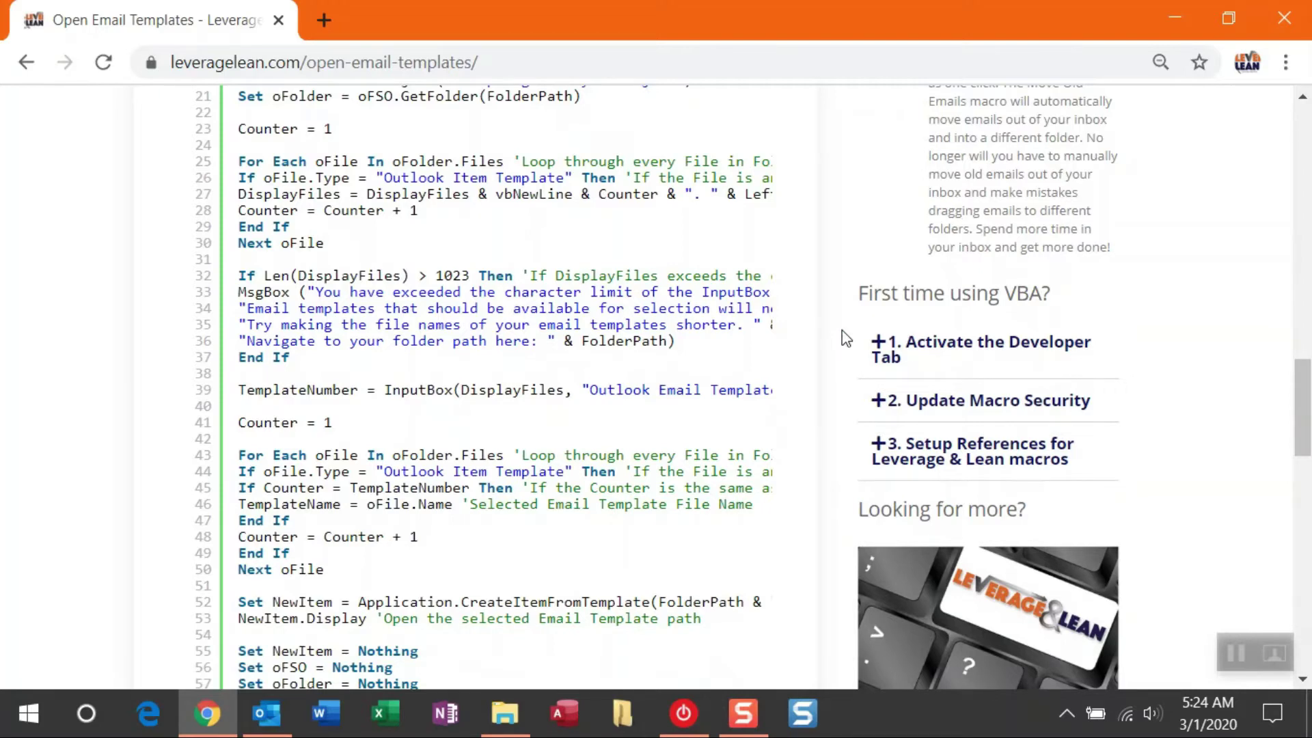
{"action": "scroll", "coordinate": [846, 337], "scroll_direction": "up", "scroll_amount": 6}
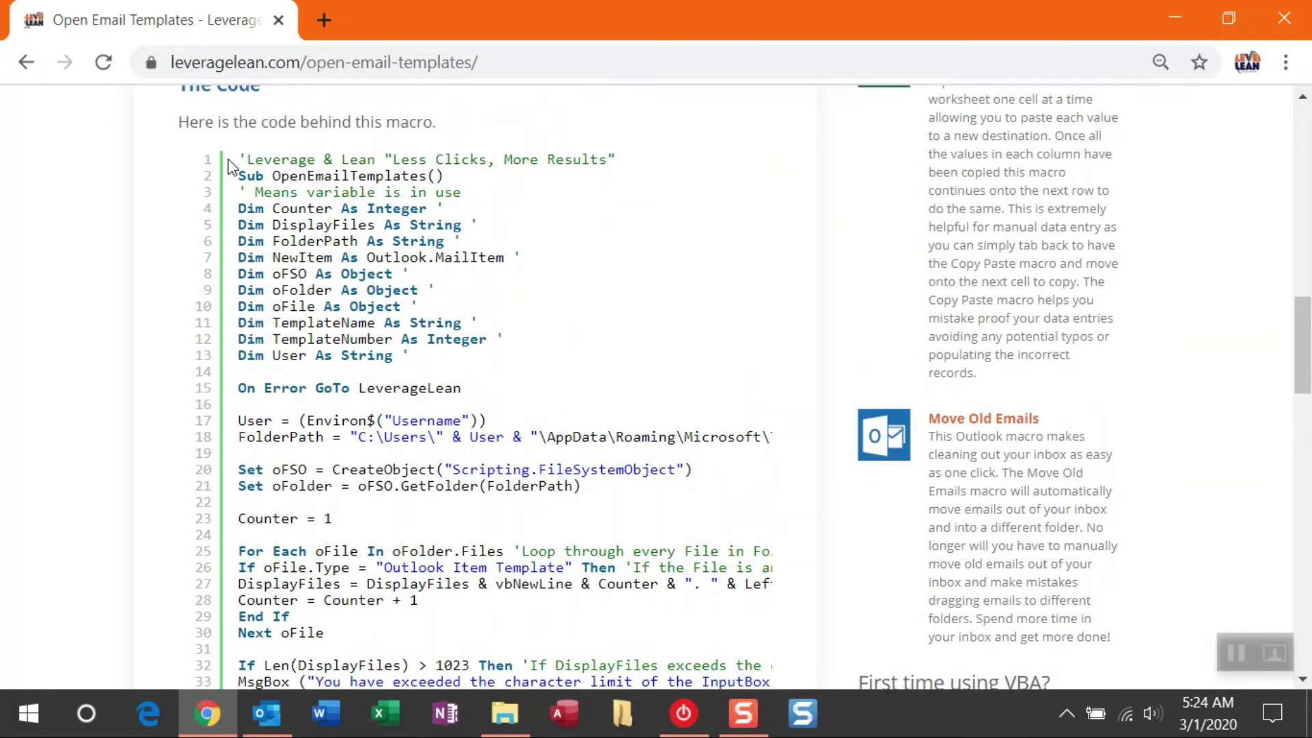
{"action": "double_click", "coordinate": [231, 160]}
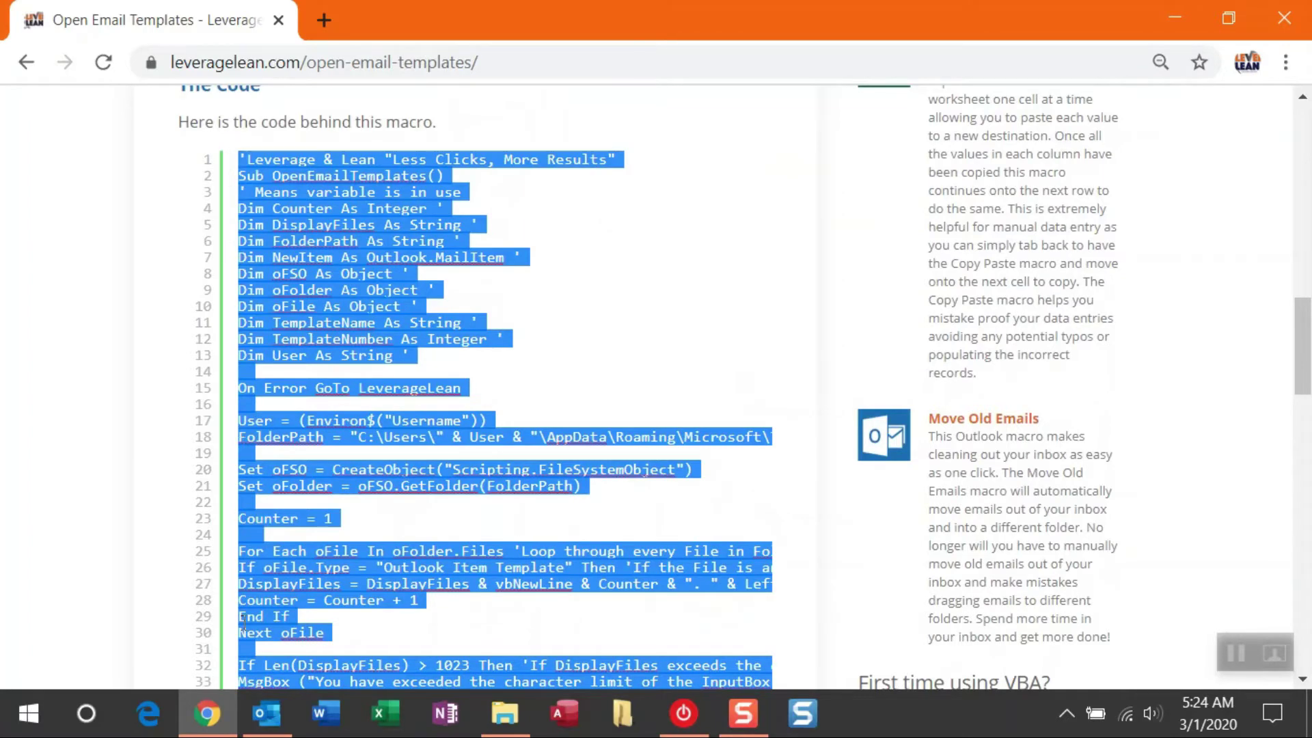
{"action": "left_click", "coordinate": [252, 719]}
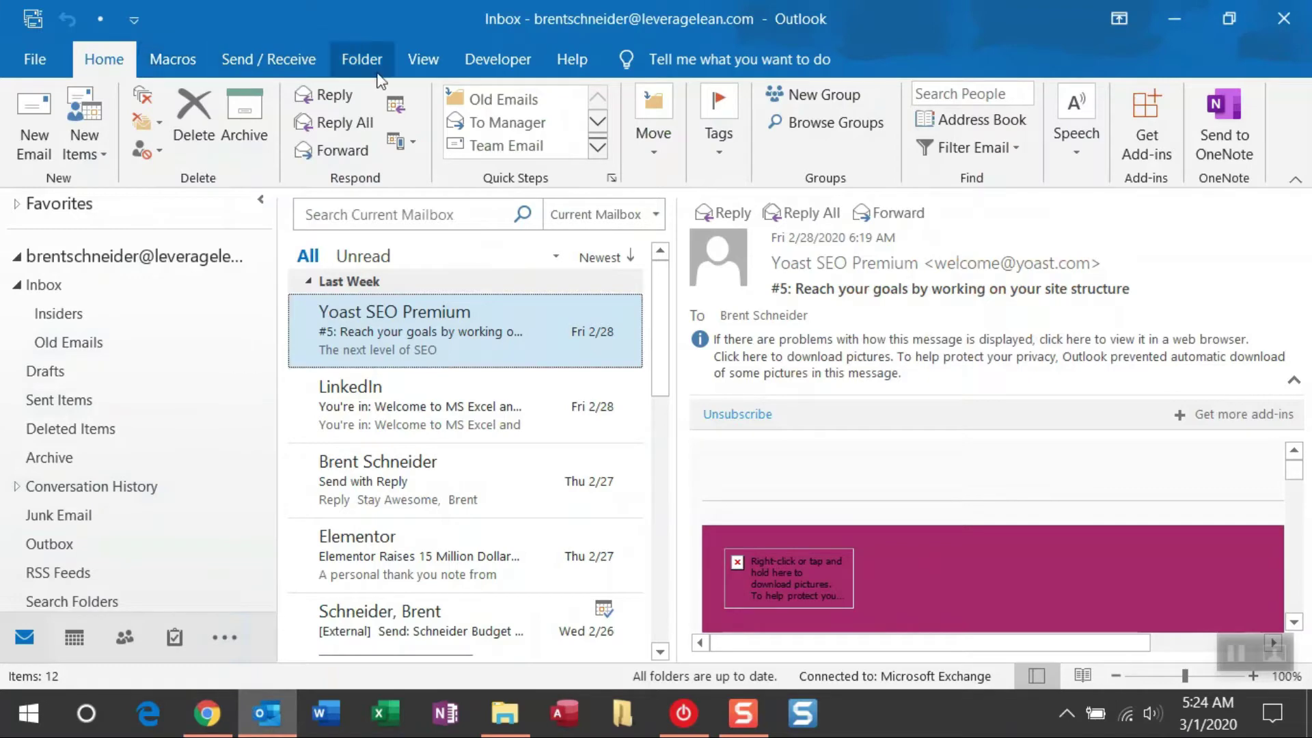
Step: Open the Visual Basic editor from the Developer tab and expand the project's Modules folder
{"action": "left_click", "coordinate": [462, 62]}
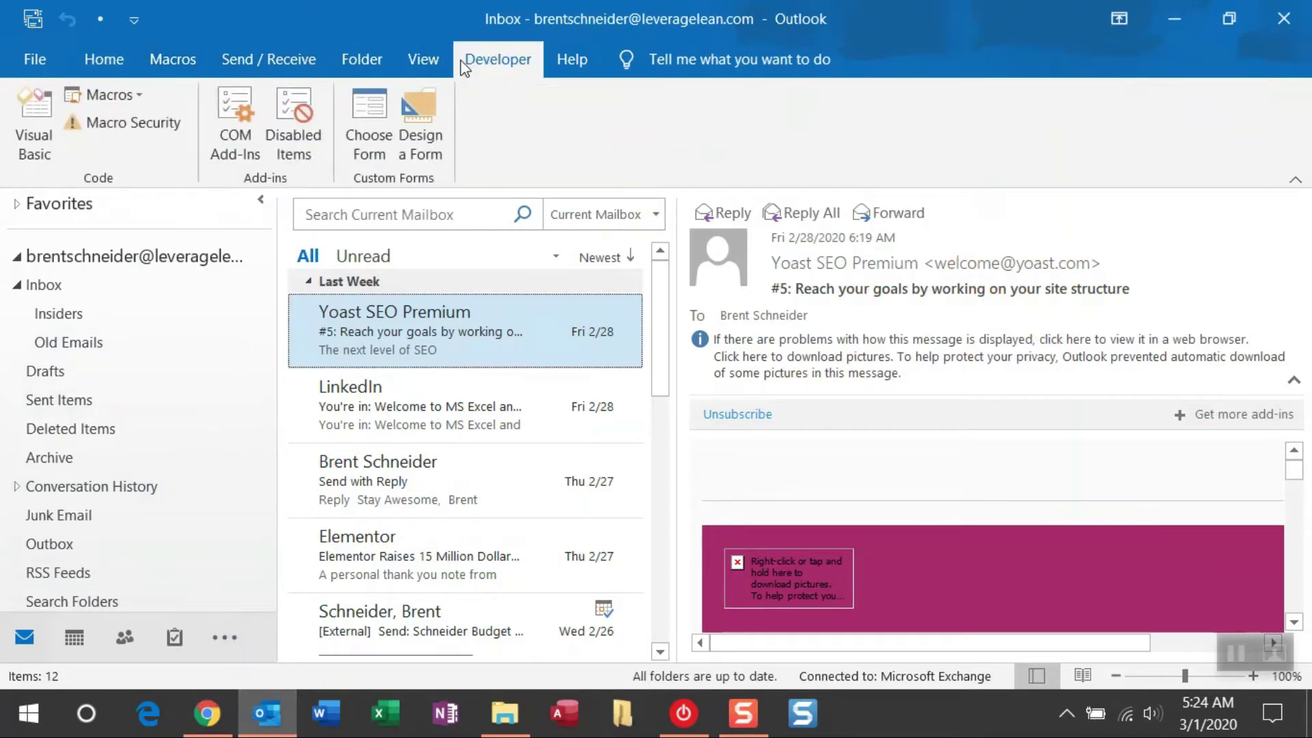
{"action": "left_click", "coordinate": [33, 145]}
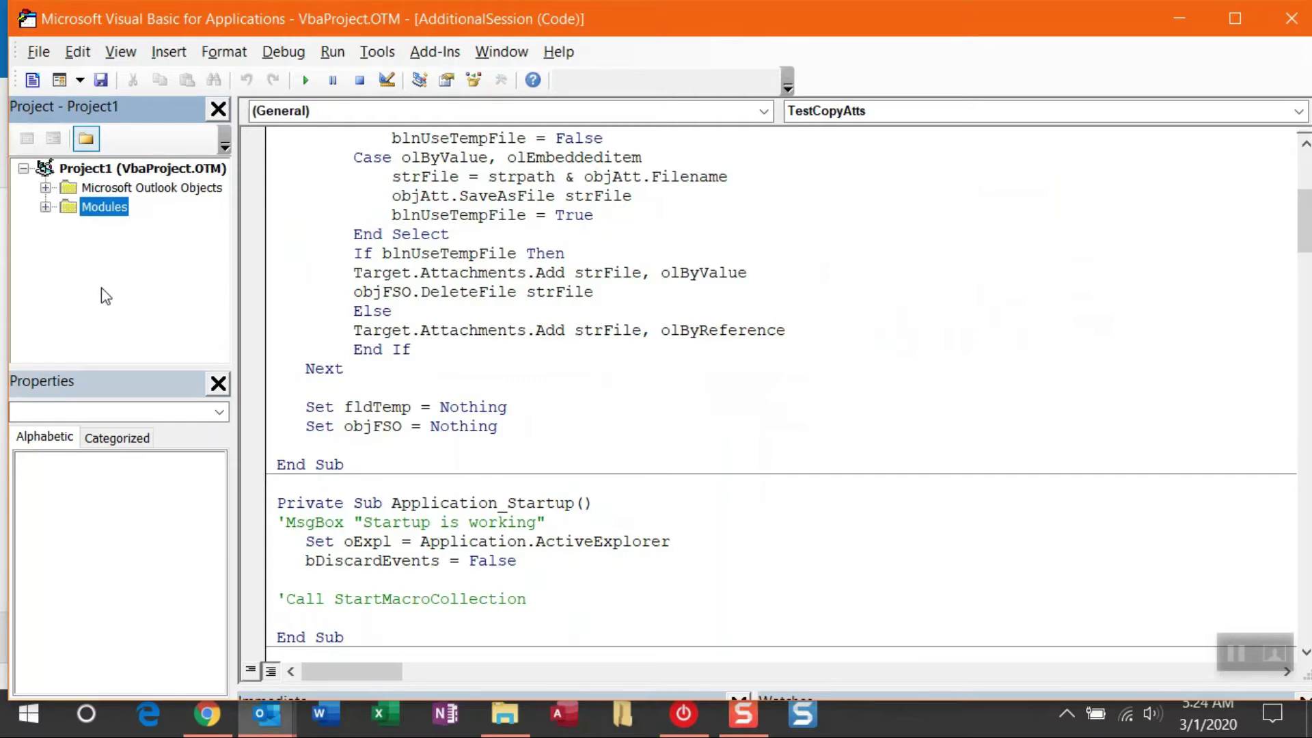
{"action": "left_click", "coordinate": [46, 209]}
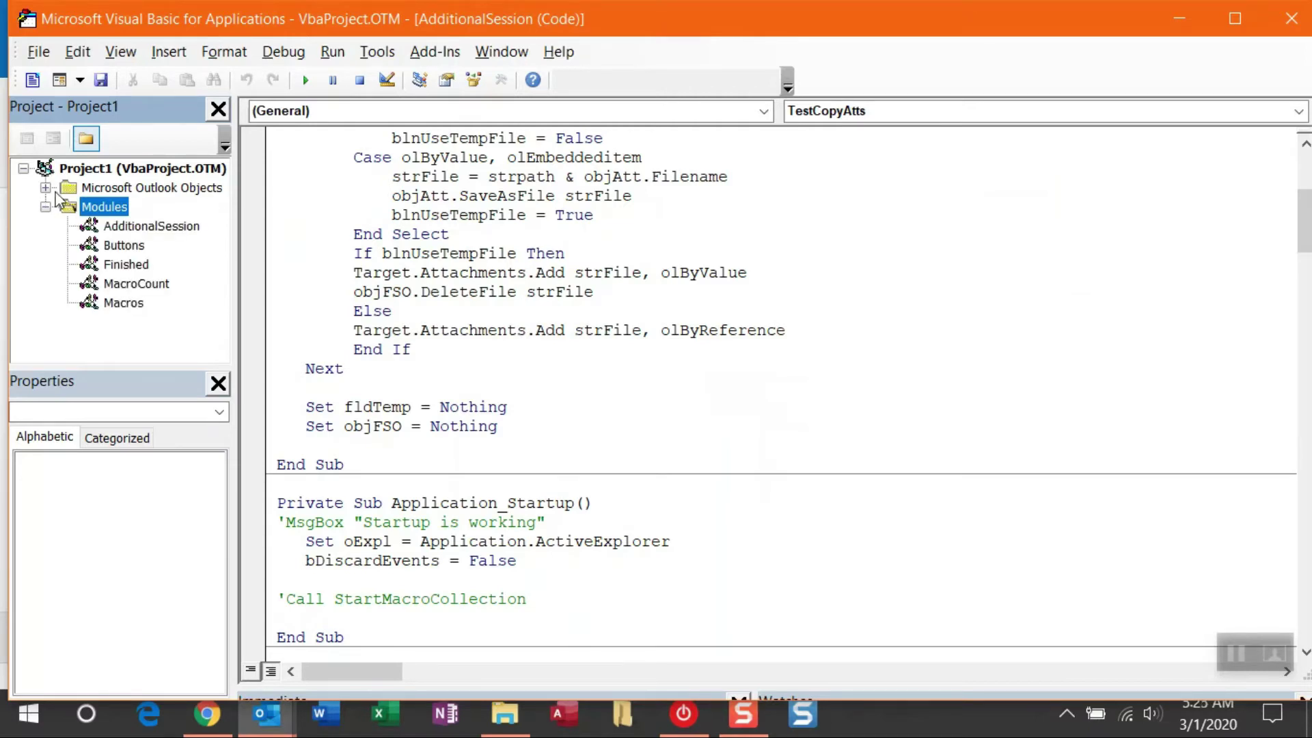
{"action": "left_click", "coordinate": [80, 81]}
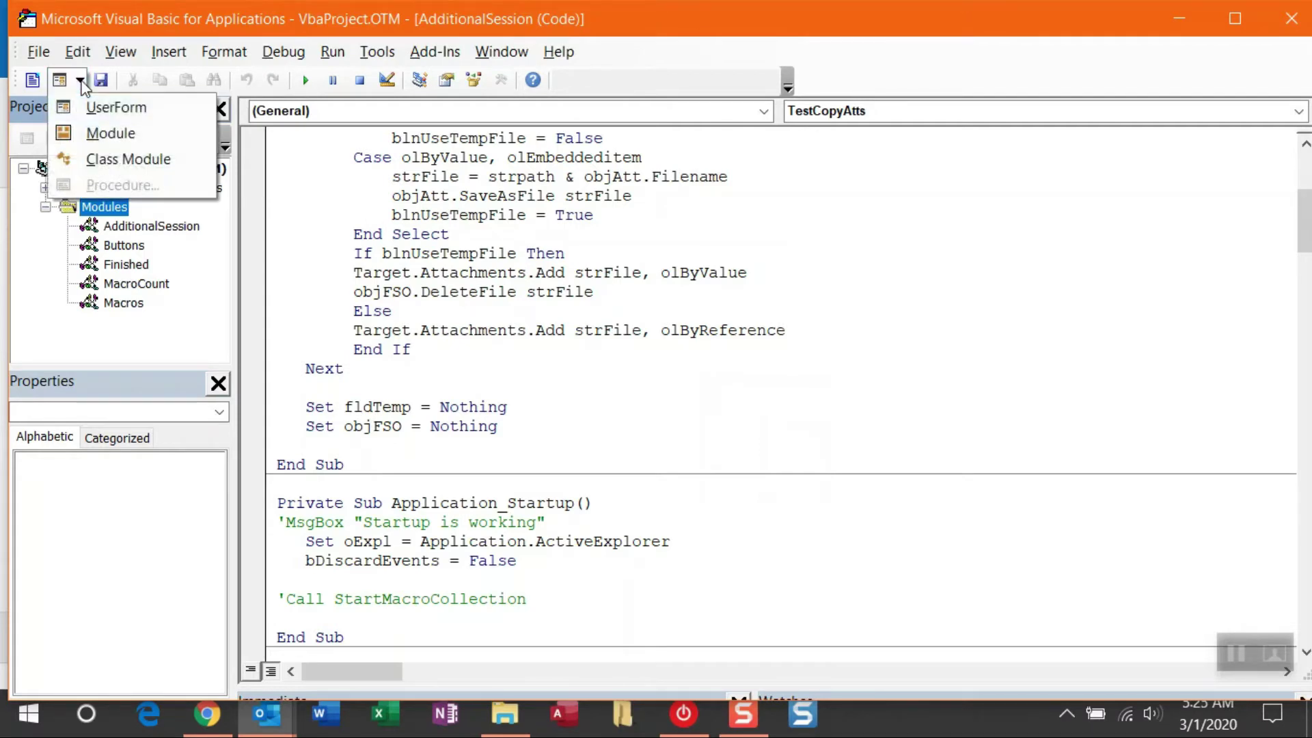
Step: Insert a new Module1 and paste the OpenEmailTemplates macro code, checking the FolderPath line
{"action": "left_click", "coordinate": [104, 139]}
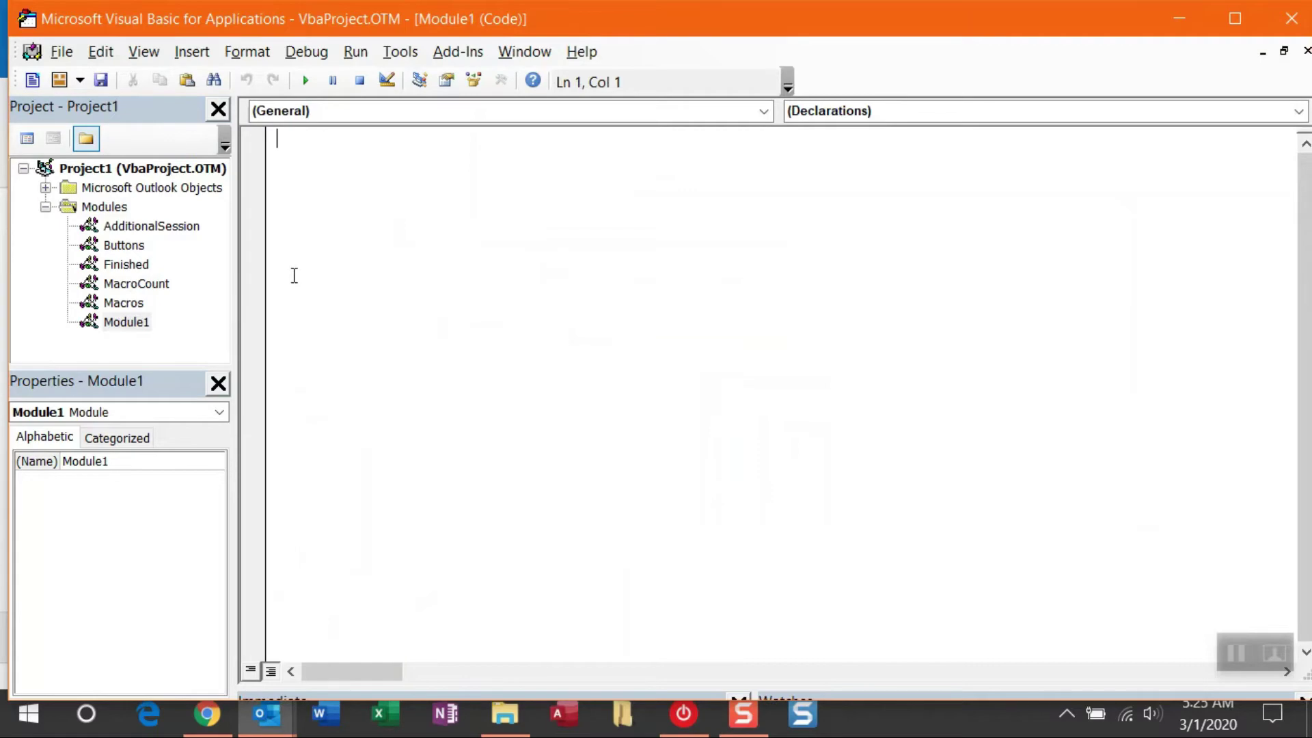
{"action": "key", "text": "ctrl+v"}
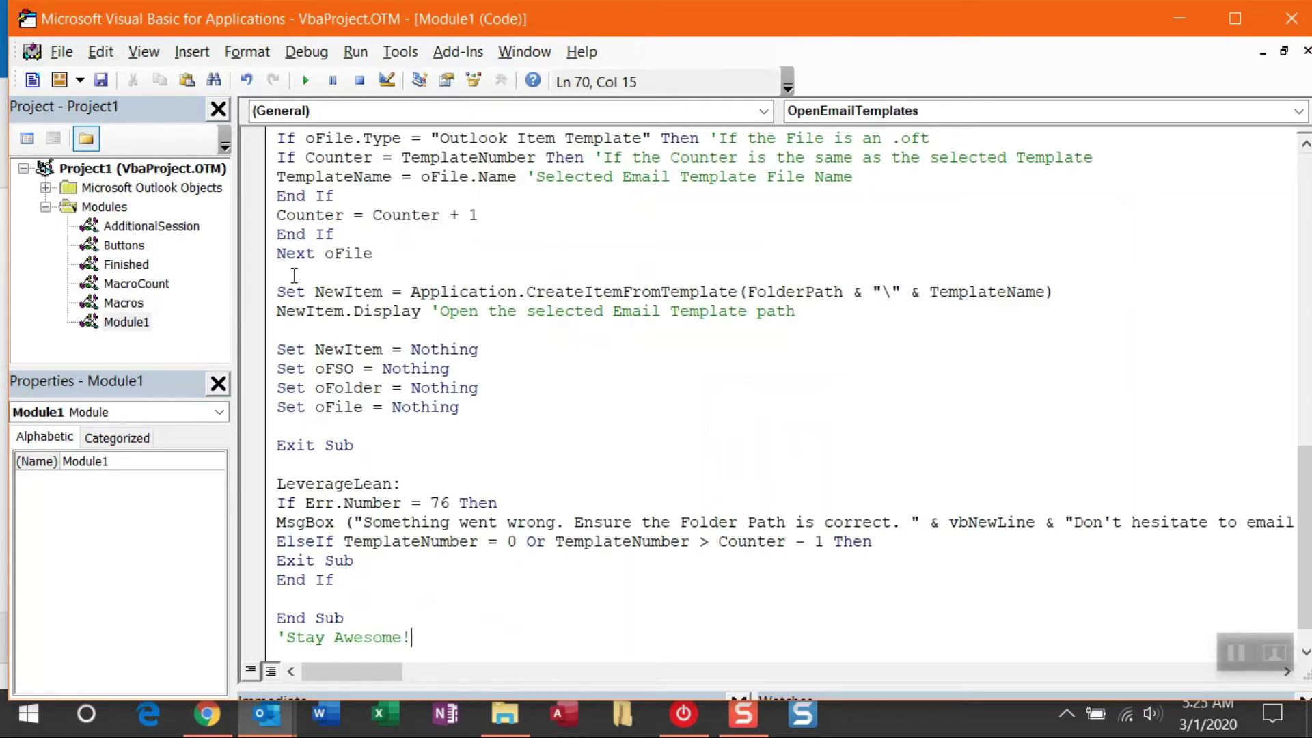
{"action": "scroll", "coordinate": [294, 276], "scroll_direction": "up", "scroll_amount": 6}
{"action": "scroll", "coordinate": [294, 275], "scroll_direction": "up", "scroll_amount": 8}
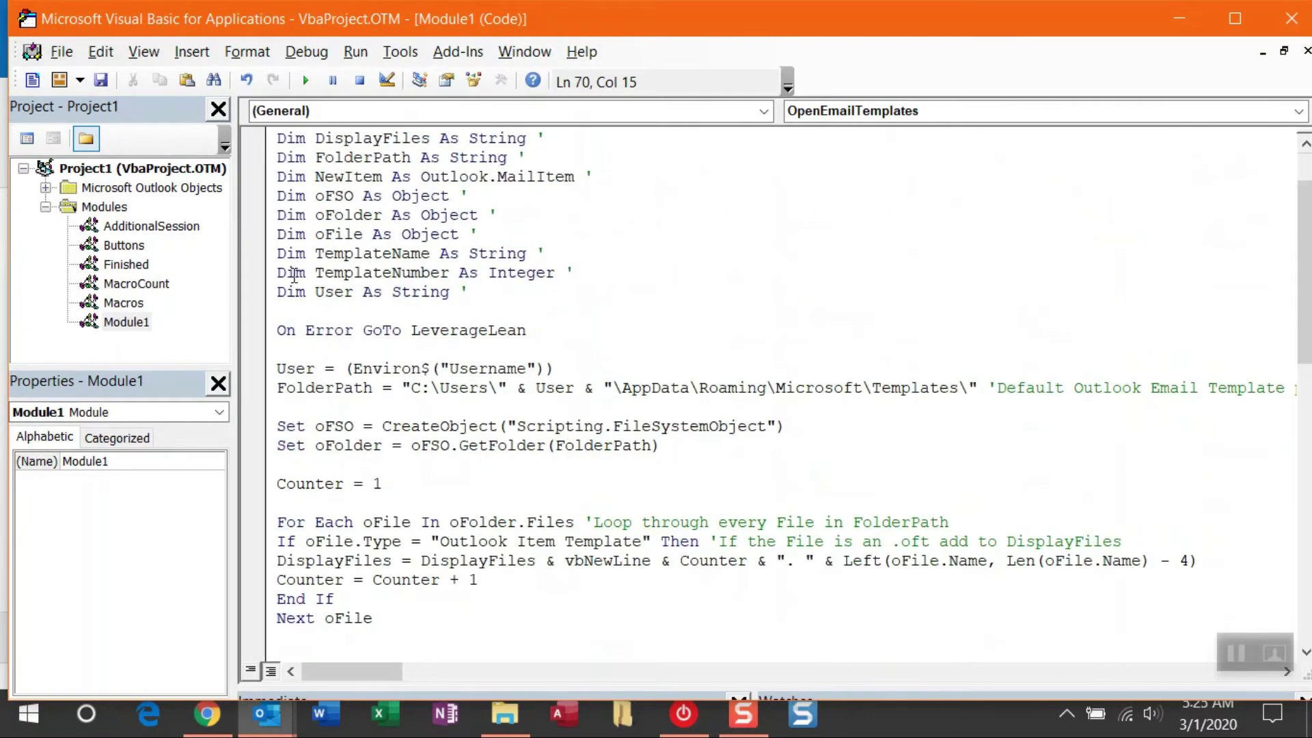
{"action": "left_click", "coordinate": [614, 466]}
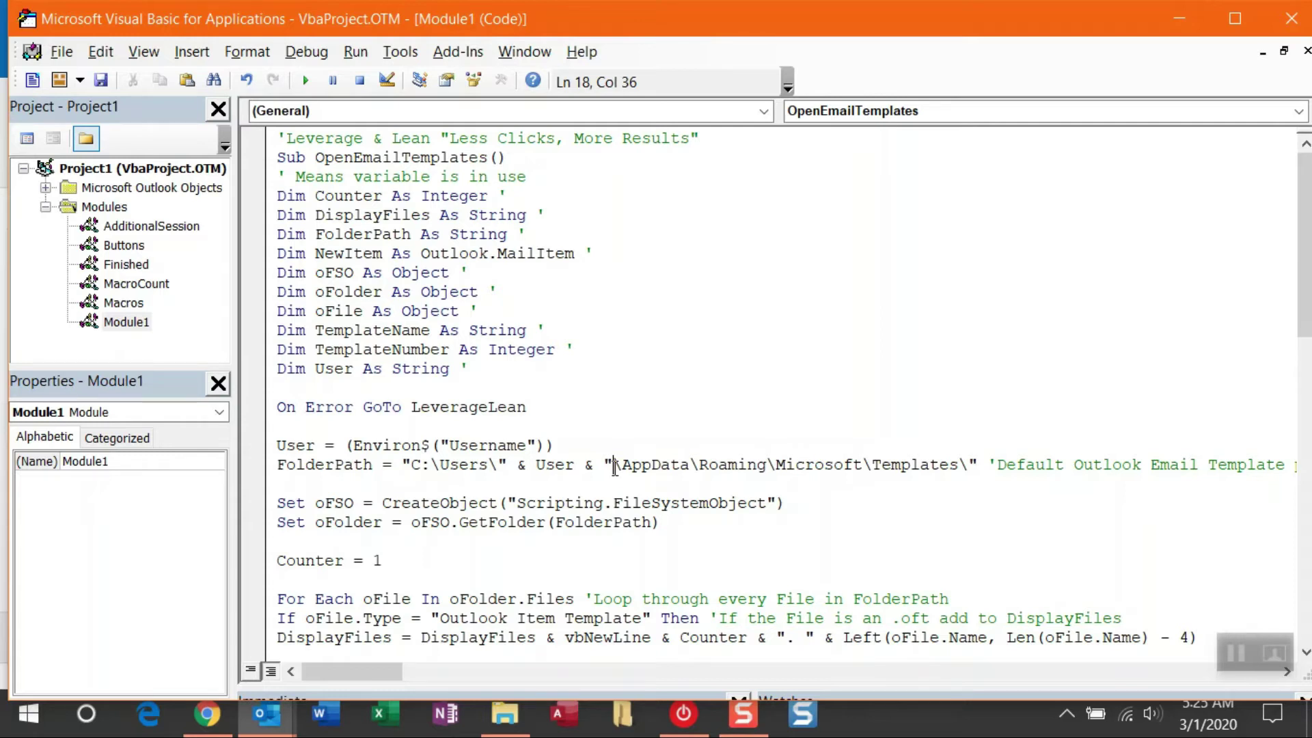
Step: Check the Templates folder path and its .oft template files in File Explorer
{"action": "left_click", "coordinate": [516, 722]}
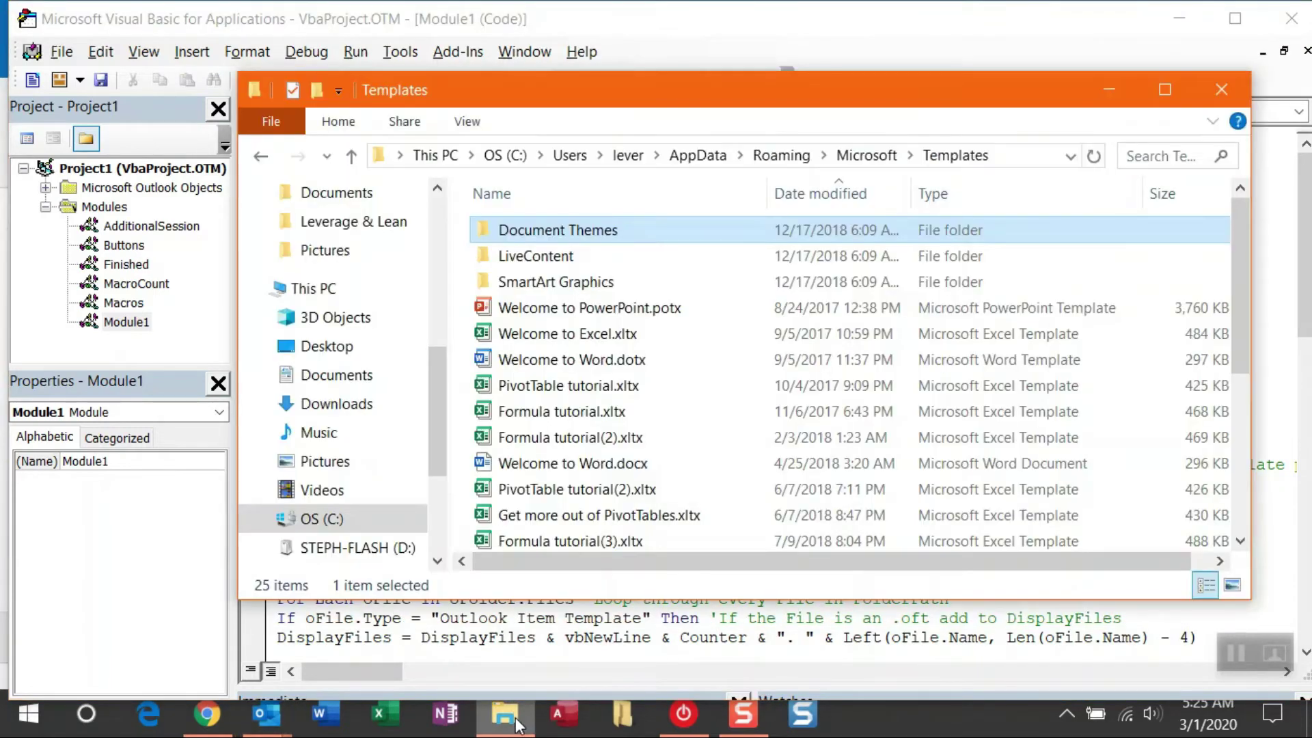
{"action": "left_click", "coordinate": [1021, 156]}
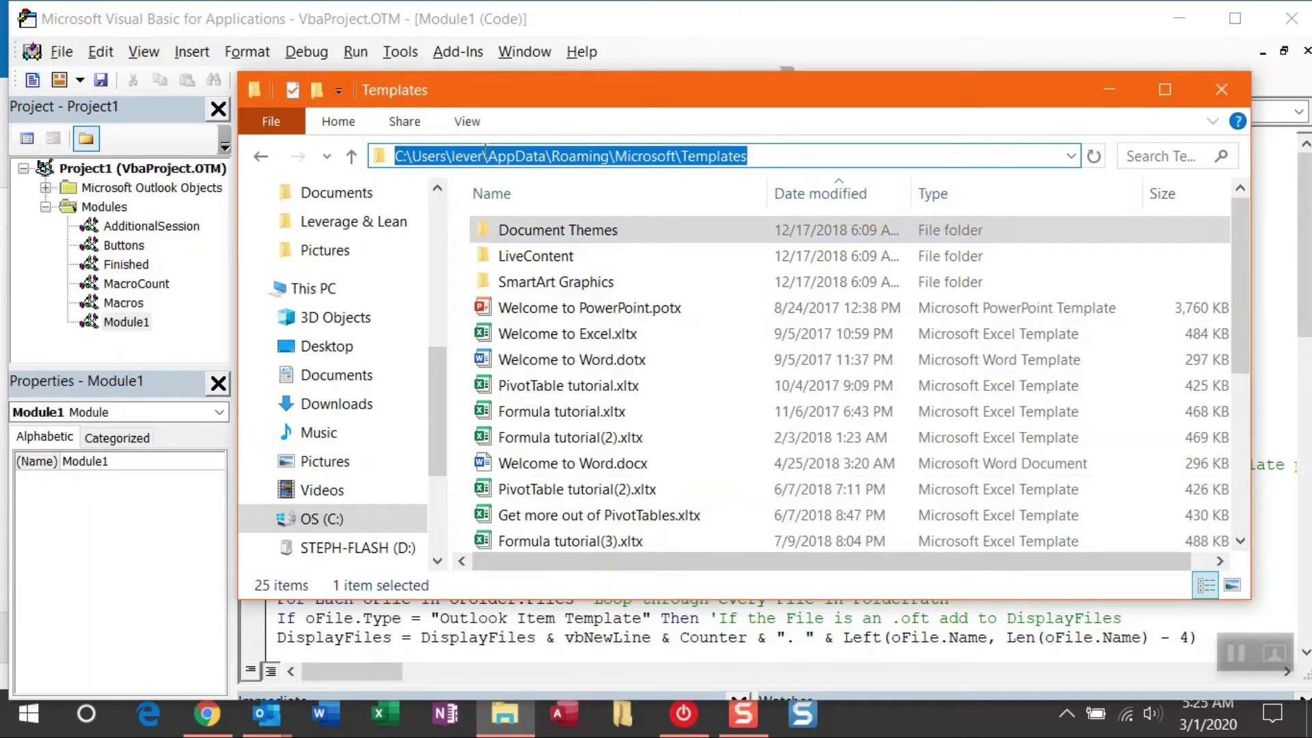
{"action": "left_click", "coordinate": [478, 156]}
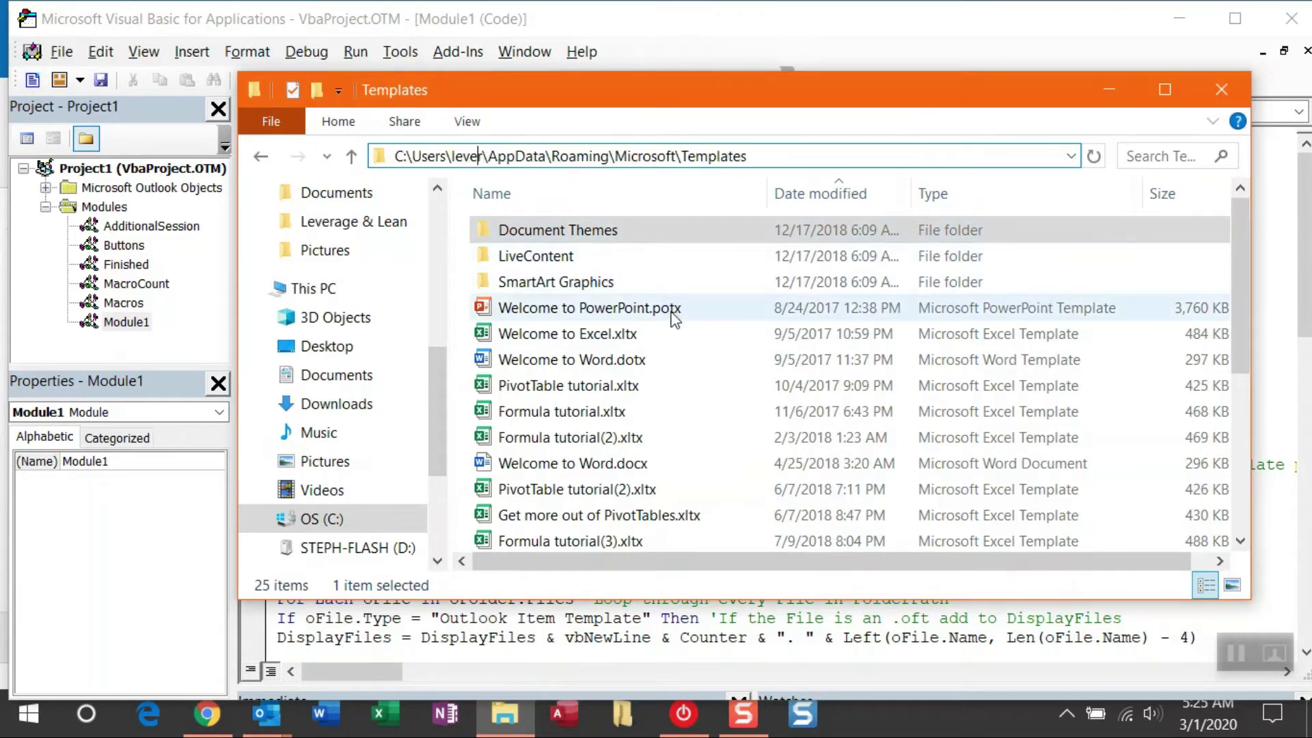
{"action": "left_click", "coordinate": [674, 315]}
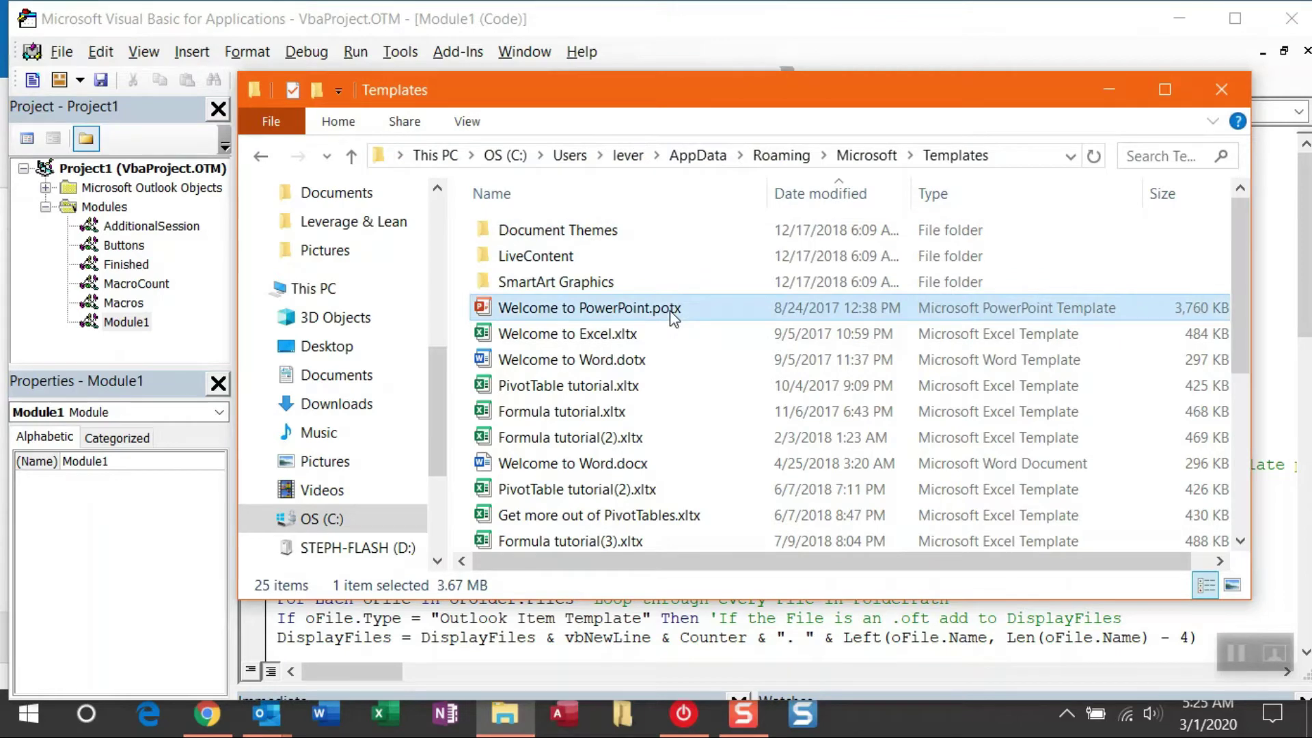
{"action": "scroll", "coordinate": [673, 316], "scroll_direction": "down", "scroll_amount": 4}
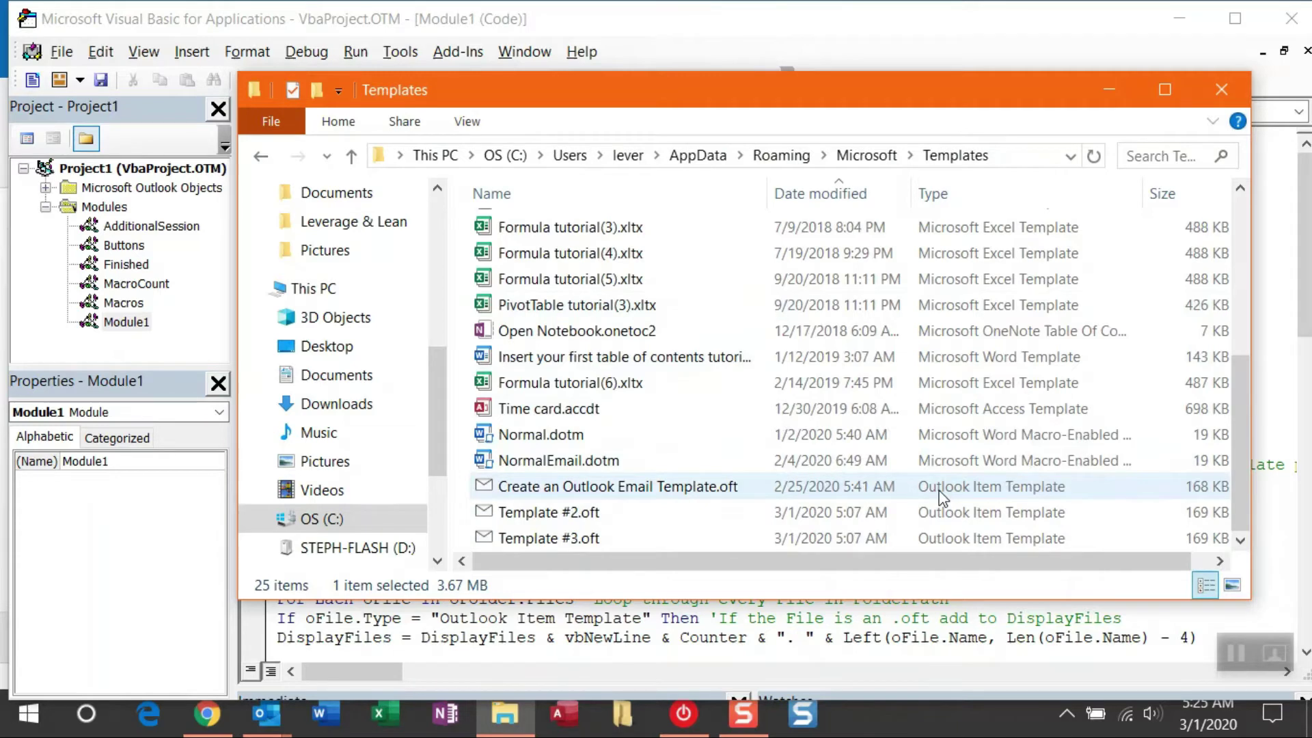
Step: Save the VBA macro project and close the editor to return to Outlook
{"action": "left_click", "coordinate": [819, 23]}
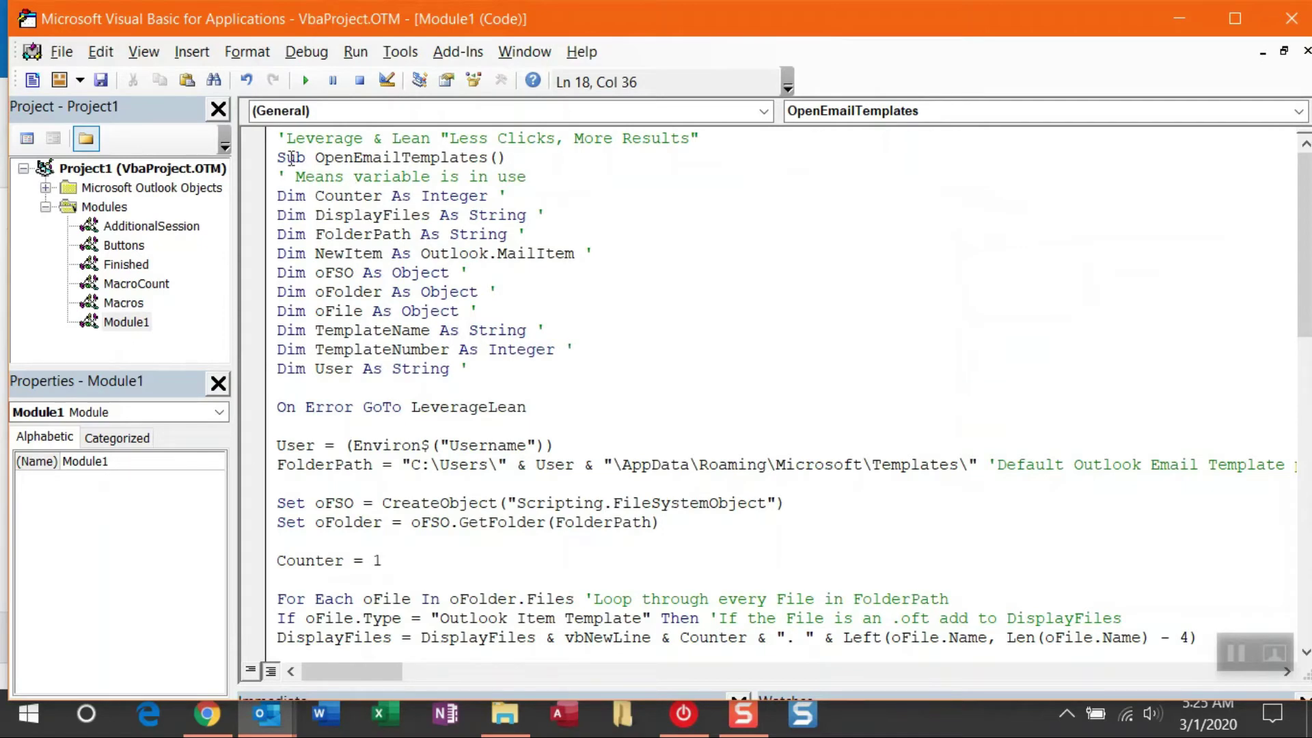
{"action": "left_click", "coordinate": [101, 81]}
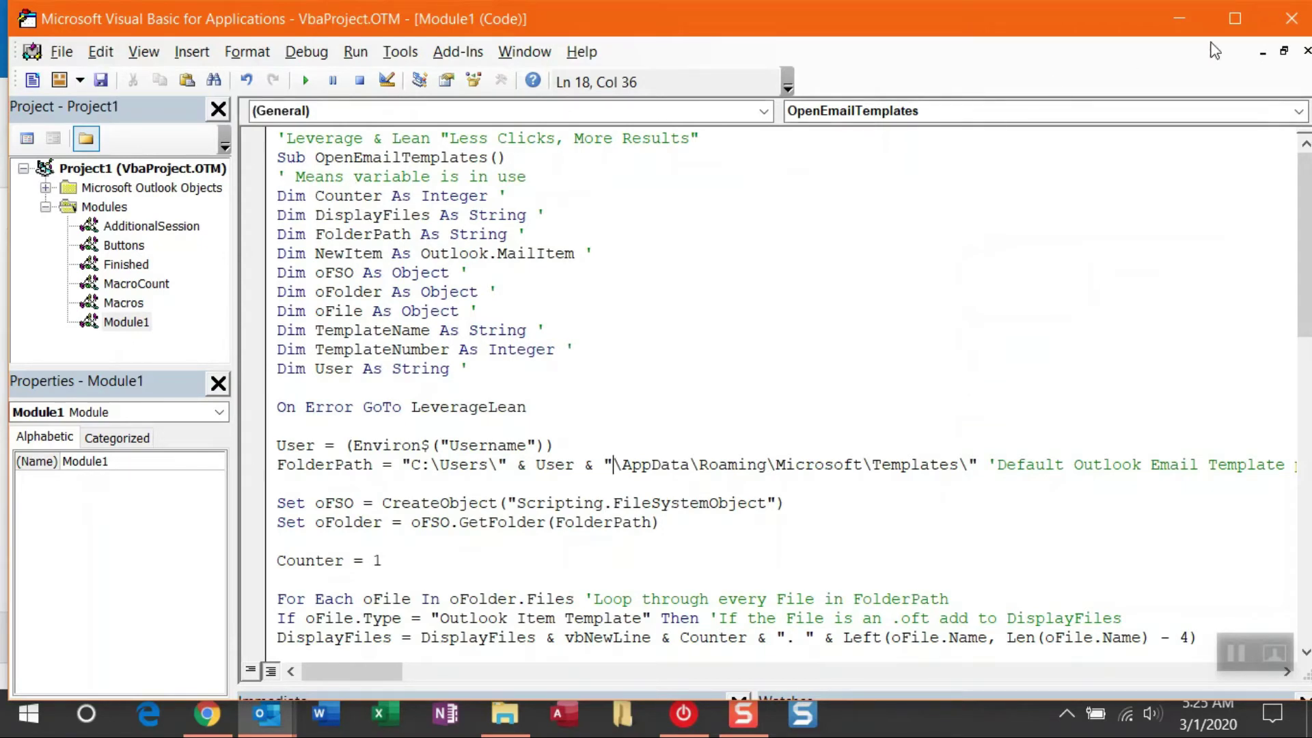
{"action": "left_click", "coordinate": [1291, 19]}
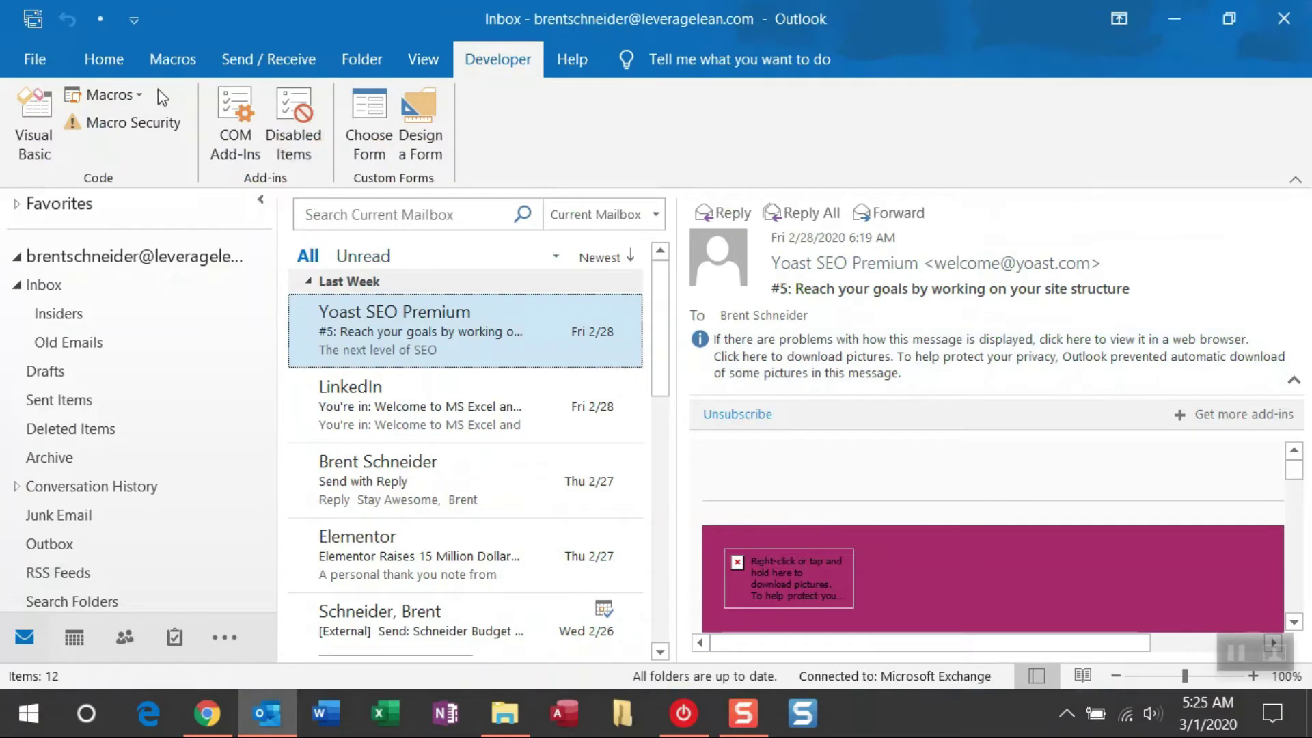
Step: Open Outlook's Customize Ribbon settings with the Home (Mail) tab selected
{"action": "left_click", "coordinate": [125, 63]}
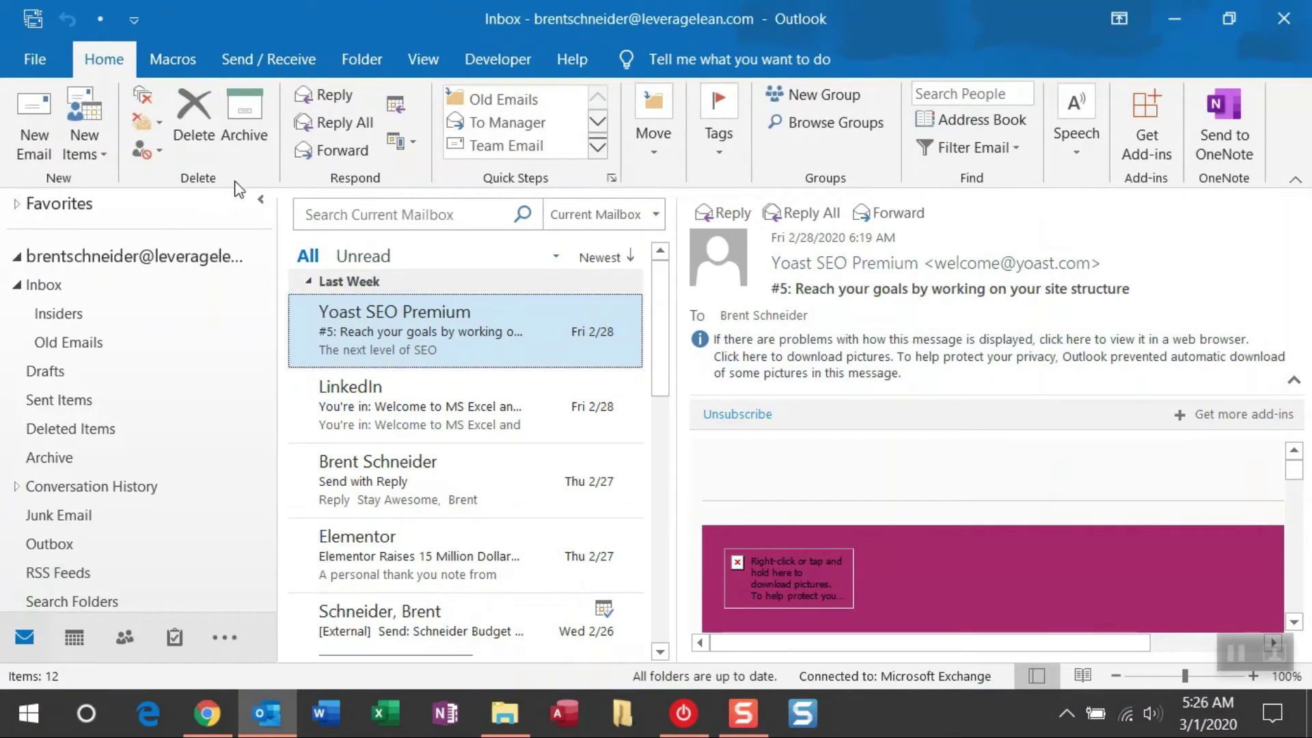
{"action": "left_click", "coordinate": [137, 26]}
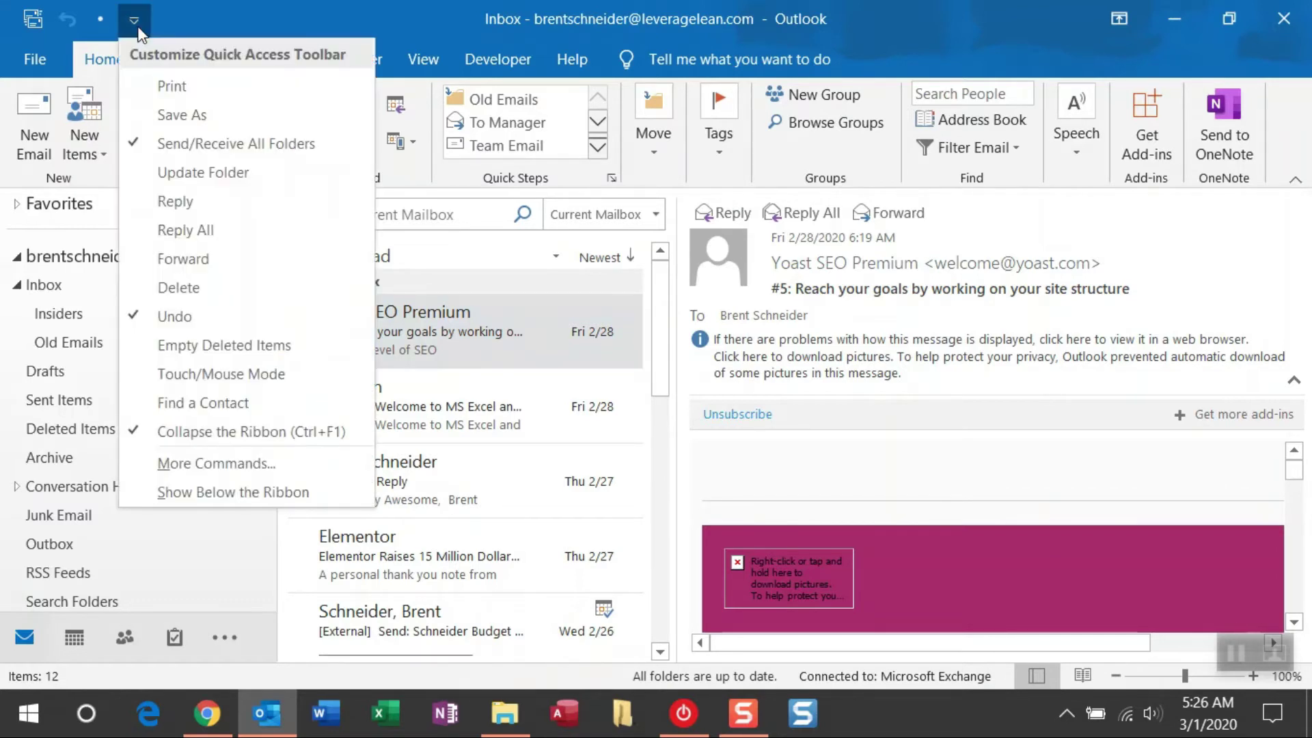
{"action": "left_click", "coordinate": [202, 462]}
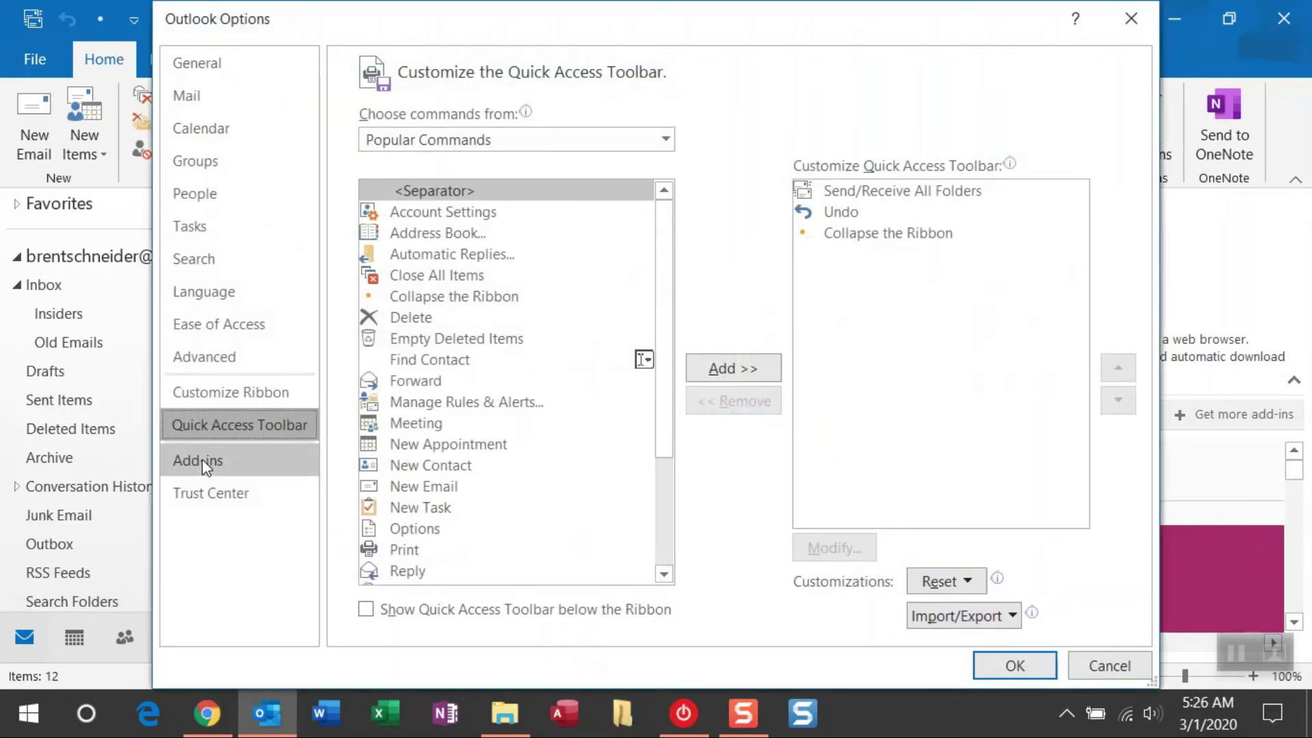
{"action": "left_click", "coordinate": [226, 392]}
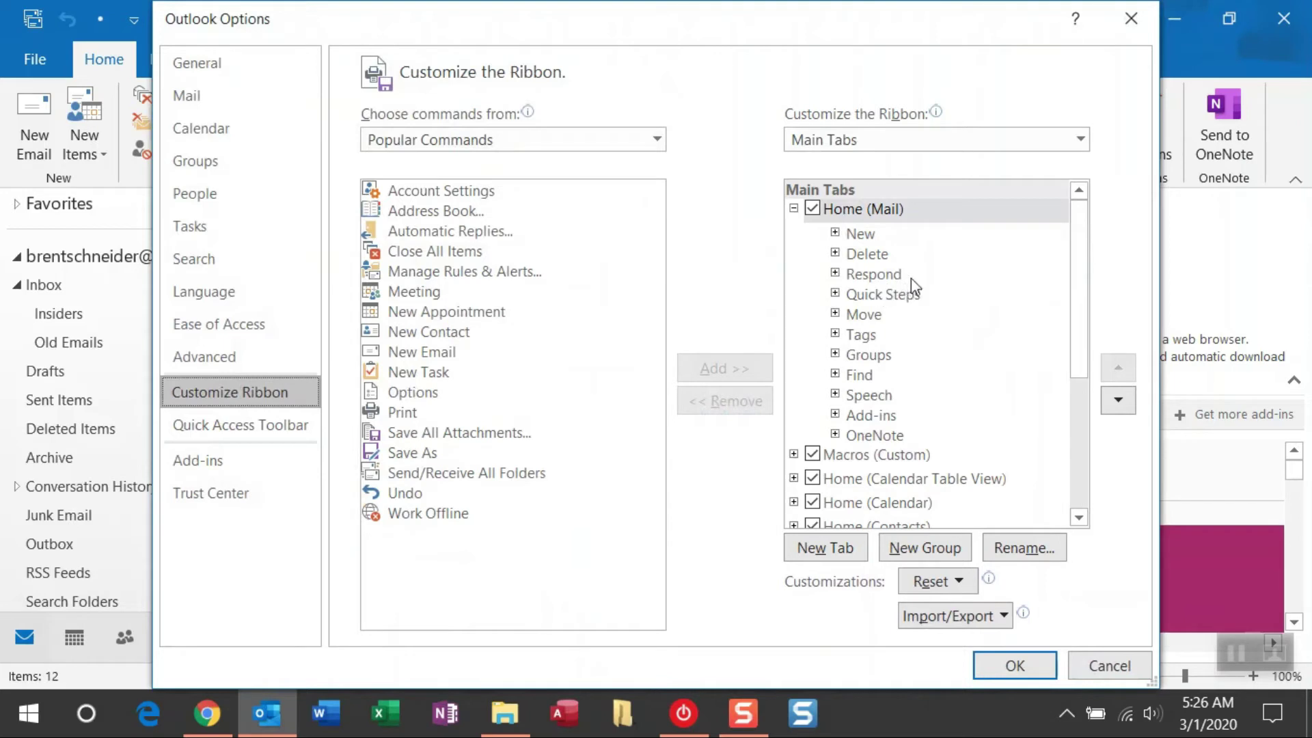
{"action": "left_click", "coordinate": [850, 211]}
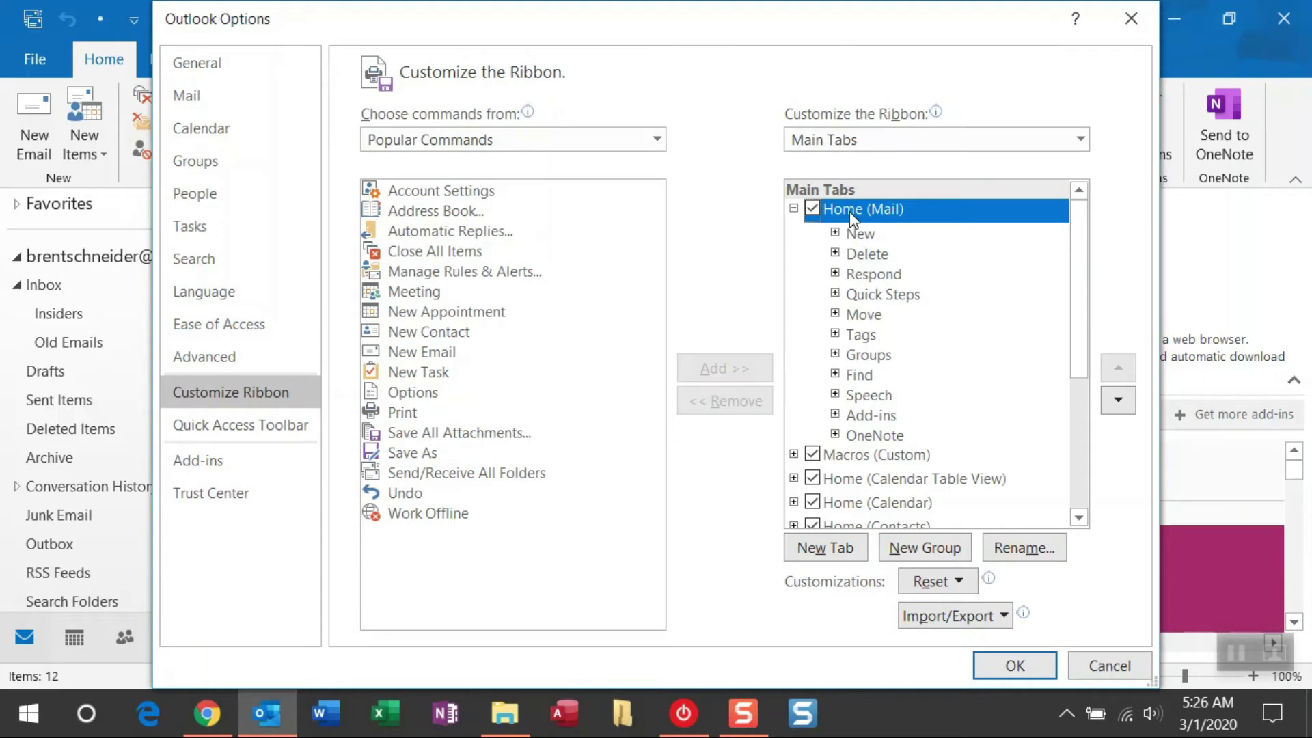
Step: Add a new custom group between Delete and Respond and give it a blank display name
{"action": "left_click", "coordinate": [958, 550]}
{"action": "left_click", "coordinate": [932, 455]}
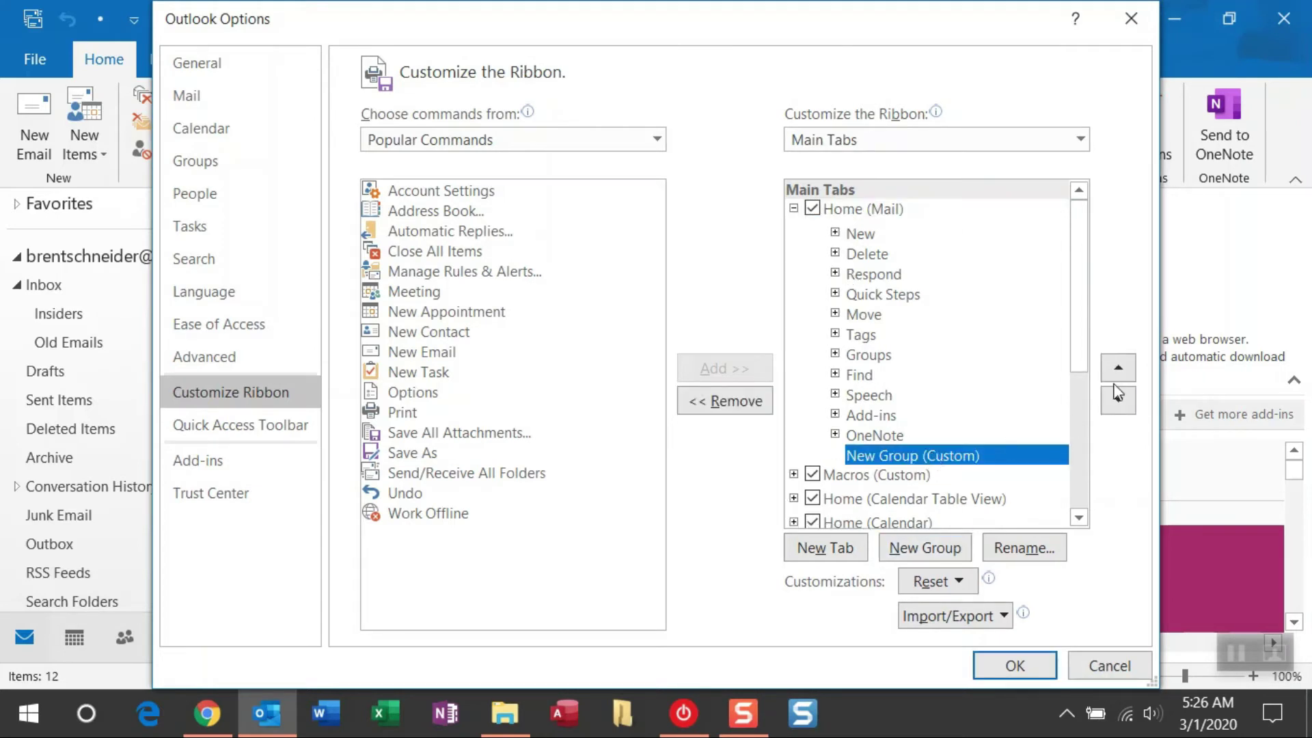
{"action": "left_click_drag", "start_coordinate": [1042, 457], "coordinate": [975, 275]}
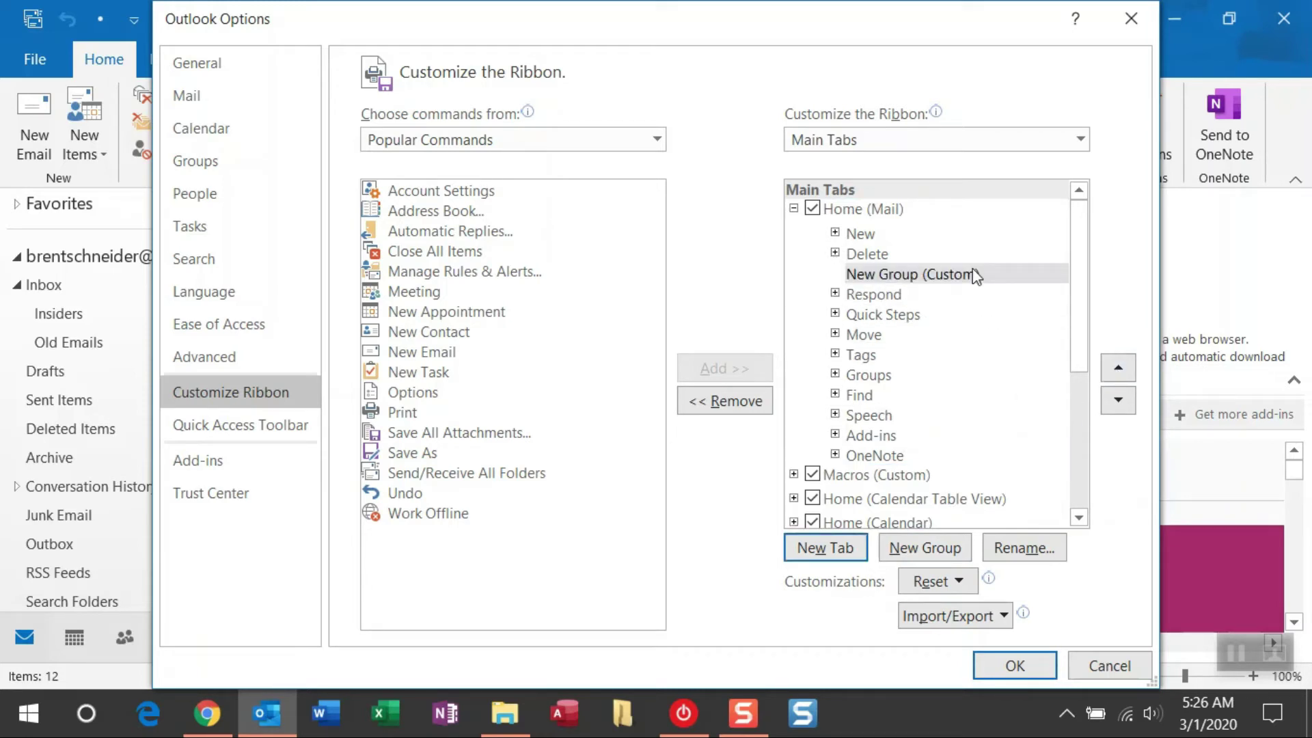
{"action": "left_click", "coordinate": [975, 275]}
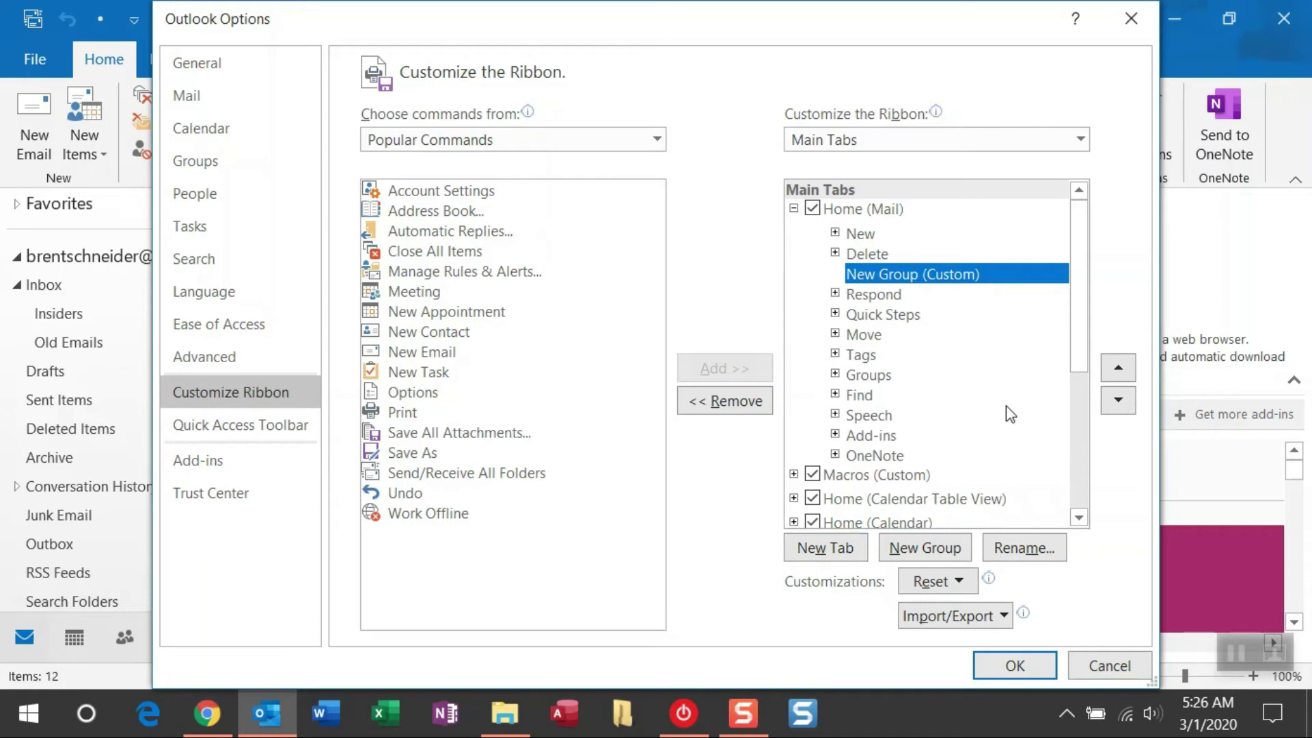
{"action": "left_click", "coordinate": [1035, 546]}
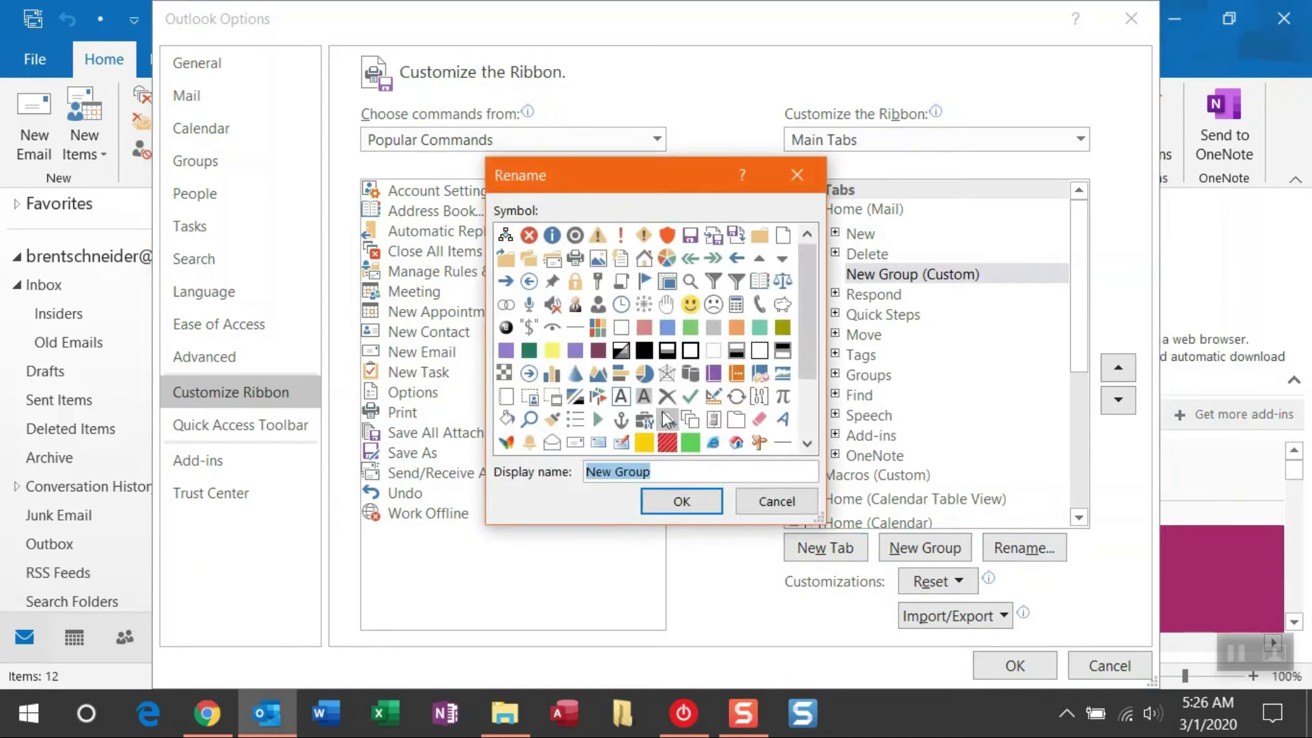
{"action": "key", "text": "BackSpace"}
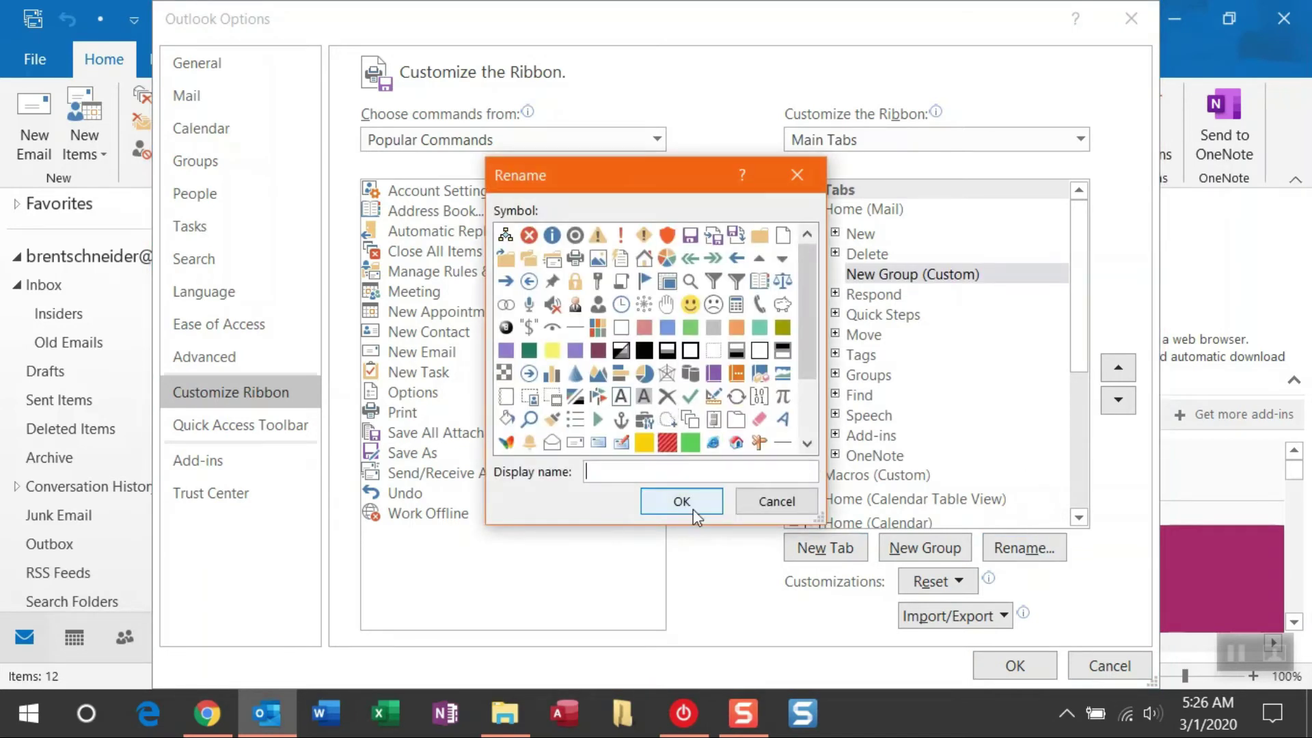
{"action": "left_click", "coordinate": [692, 509]}
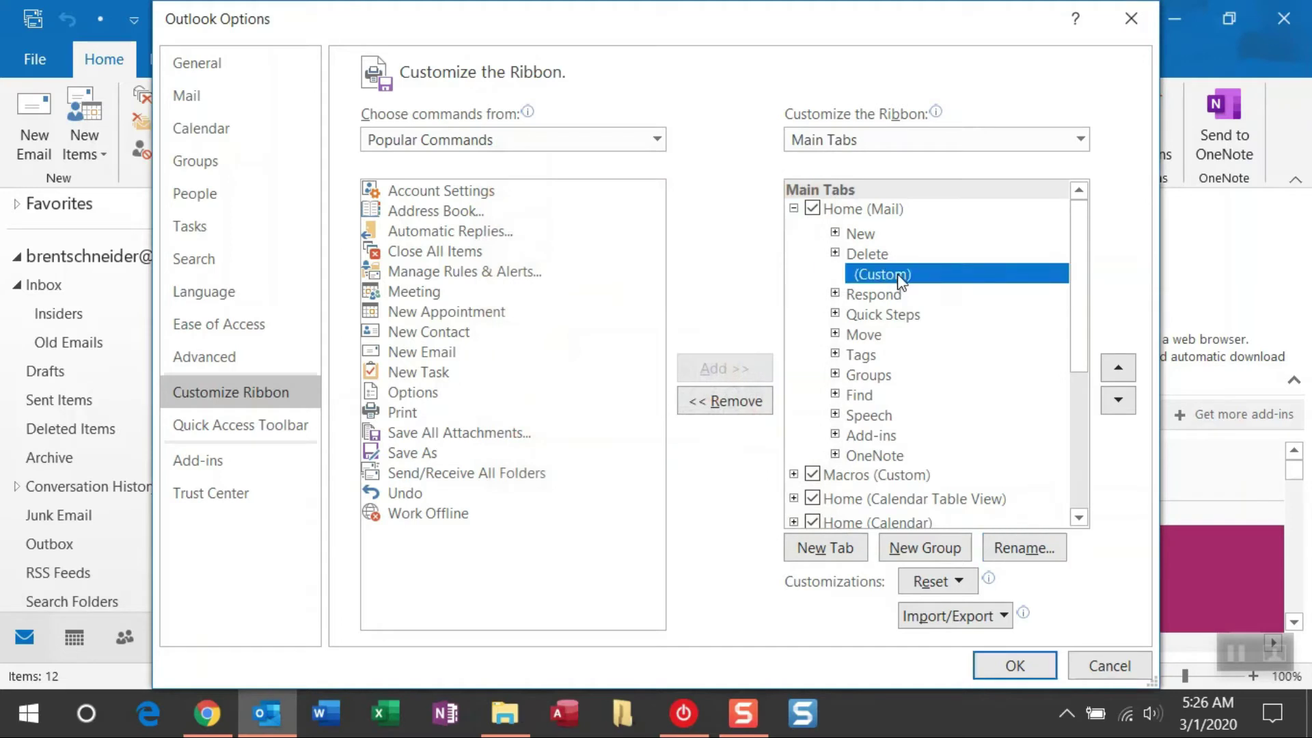
Step: Add the Project1.OpenEmailTemplates macro from the Macros command list into the custom group
{"action": "left_click", "coordinate": [656, 141]}
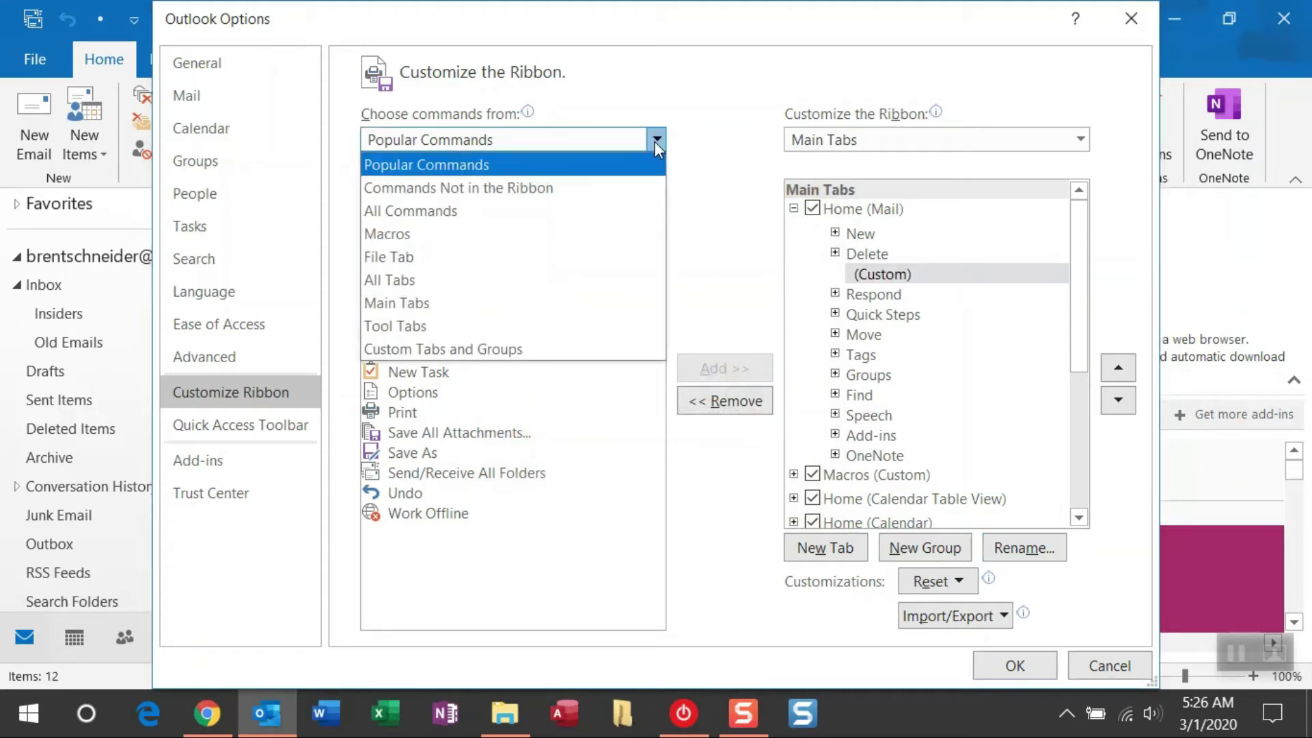
{"action": "left_click", "coordinate": [600, 236]}
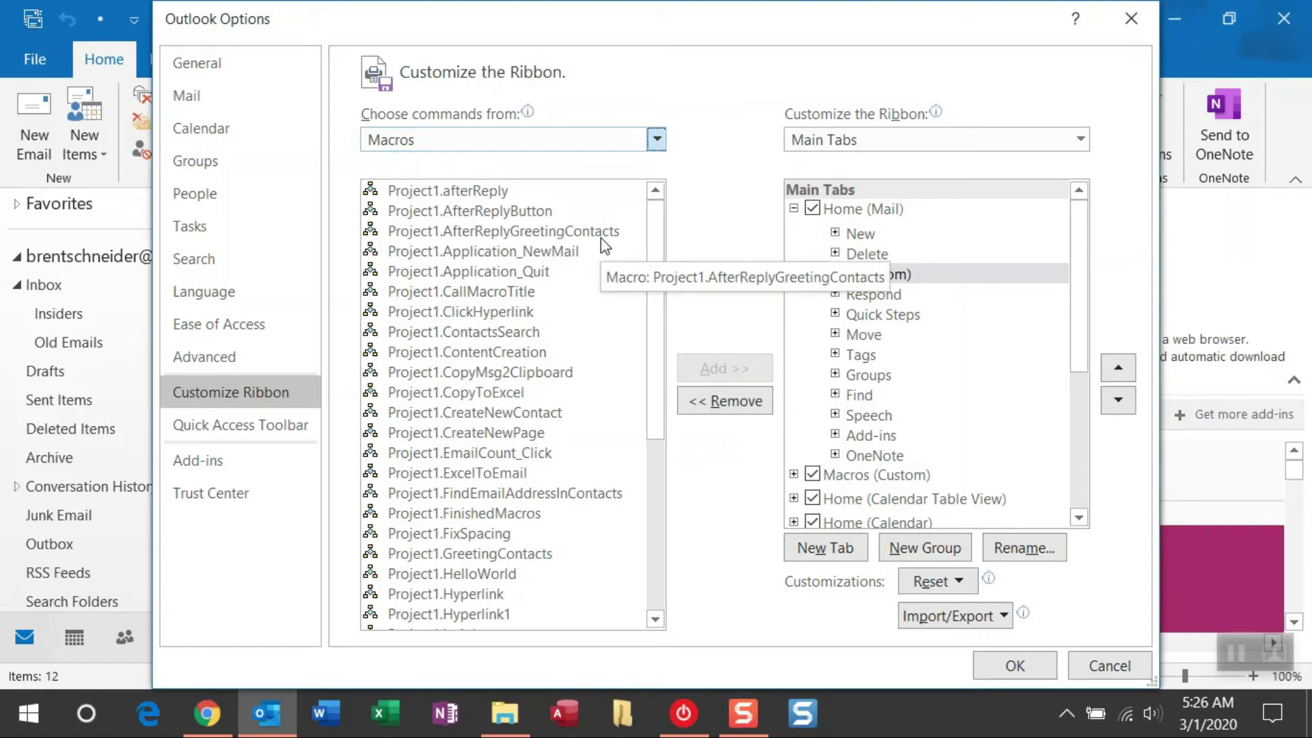
{"action": "scroll", "coordinate": [600, 237], "scroll_direction": "down", "scroll_amount": 5}
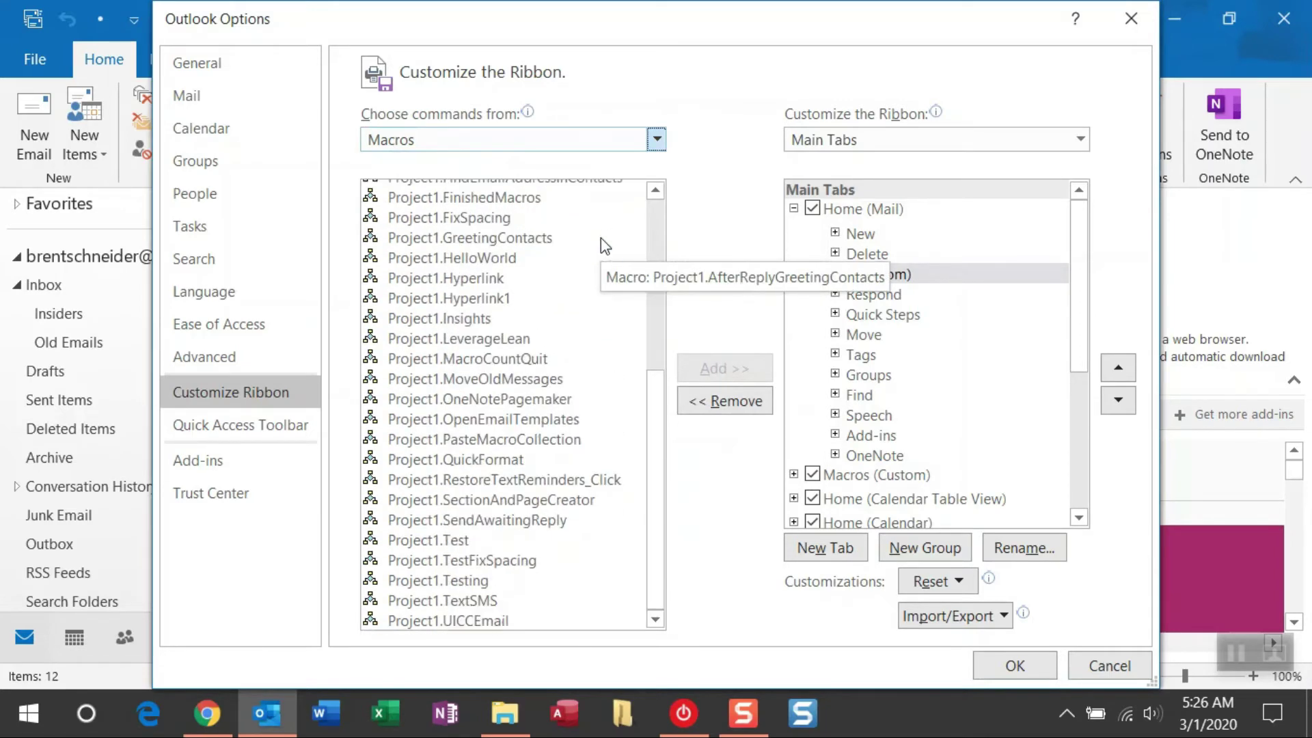
{"action": "left_click", "coordinate": [563, 420]}
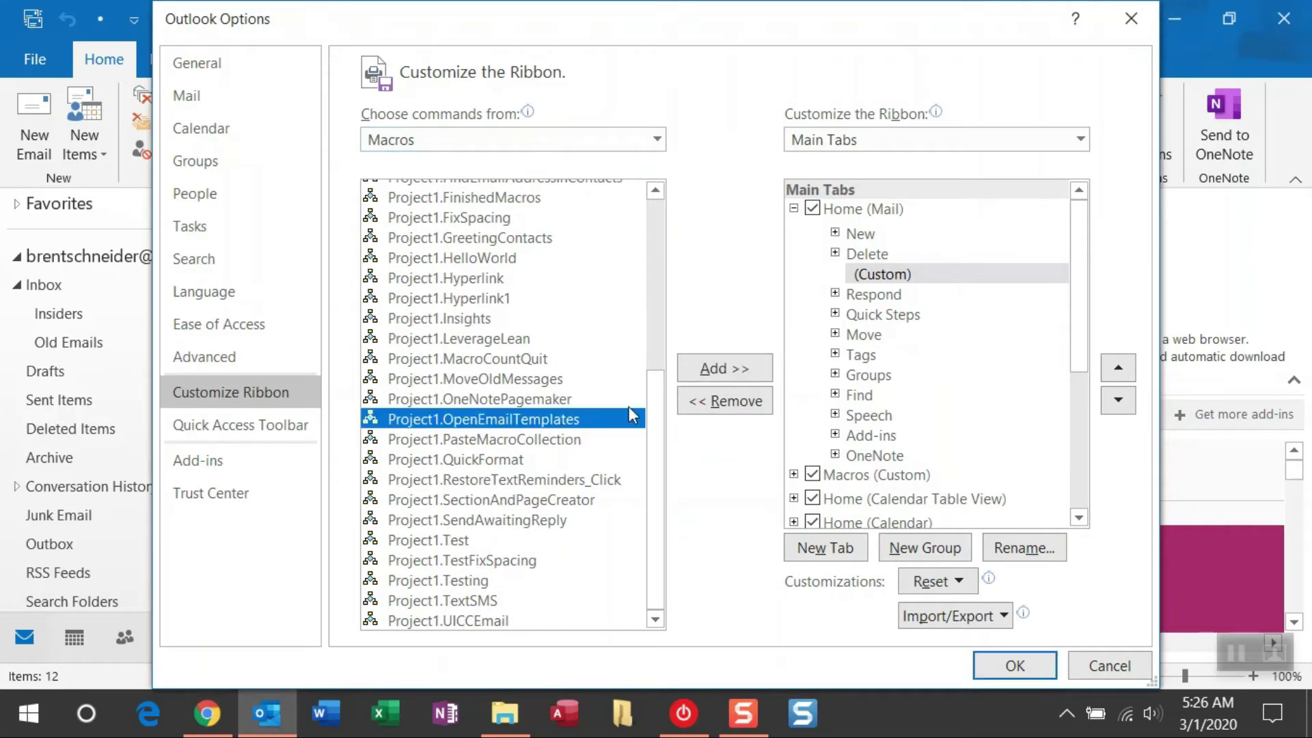
{"action": "left_click", "coordinate": [700, 372]}
{"action": "left_click", "coordinate": [896, 275]}
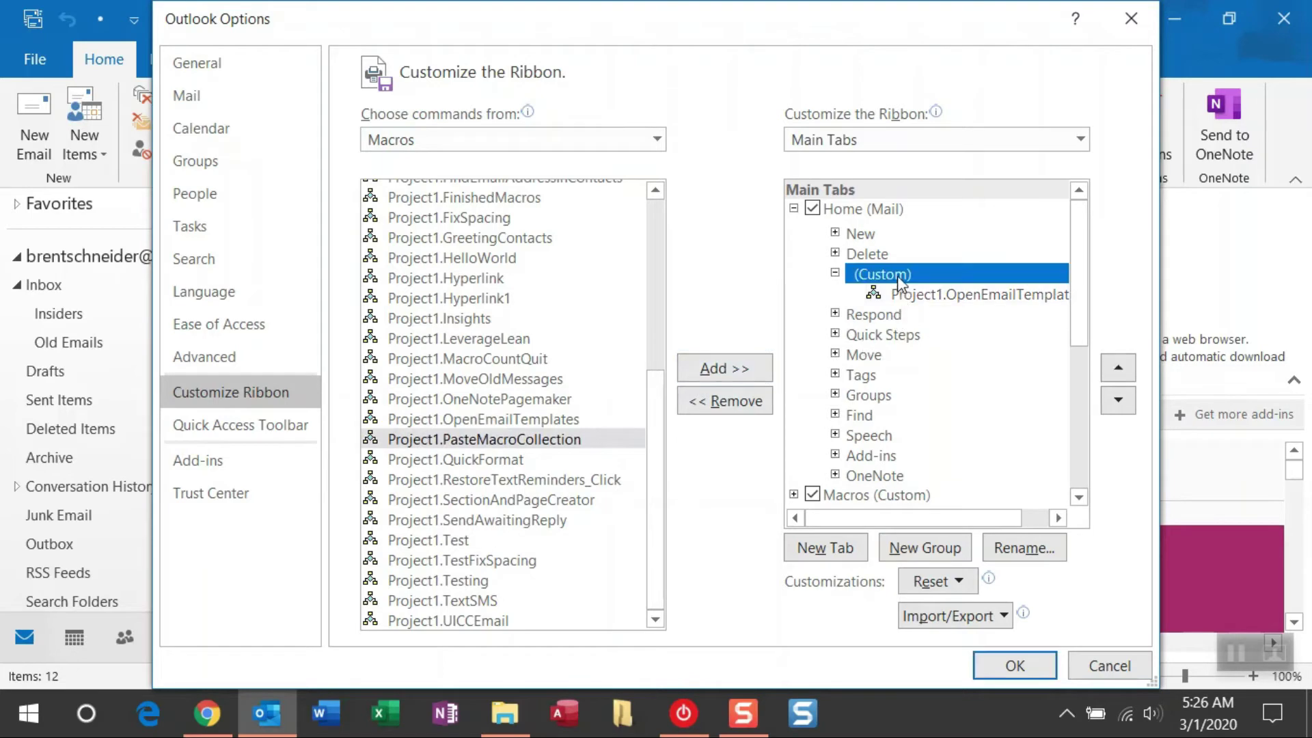
{"action": "left_click", "coordinate": [922, 295]}
{"action": "left_click", "coordinate": [1018, 550]}
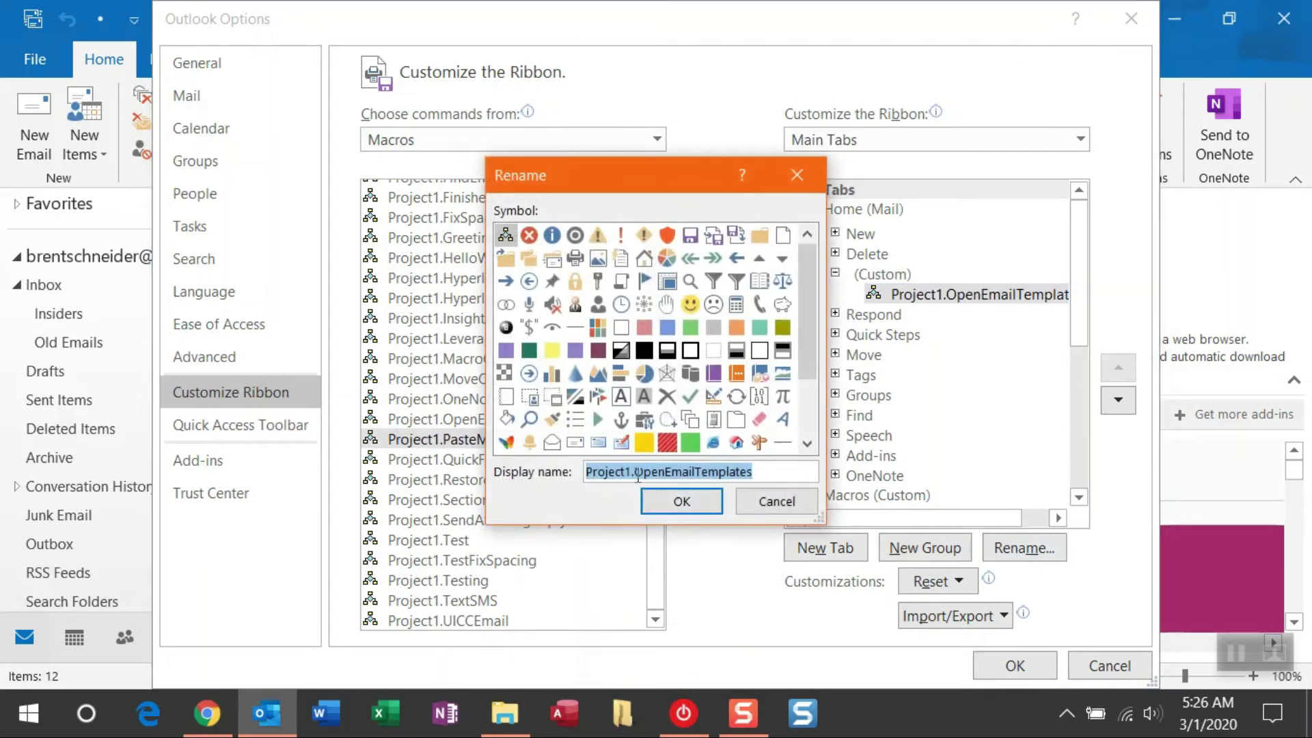
Step: Rename the macro button to 'Open Email Templates' with a stacked-pages symbol and save the ribbon
{"action": "left_click", "coordinate": [638, 477]}
{"action": "key", "text": "BackSpace"}
{"action": "key", "text": "BackSpace"}
{"action": "key", "text": "BackSpace"}
{"action": "key", "text": "BackSpace"}
{"action": "key", "text": "BackSpace"}
{"action": "key", "text": "BackSpace"}
{"action": "key", "text": "BackSpace"}
{"action": "key", "text": "BackSpace"}
{"action": "key", "text": "BackSpace"}
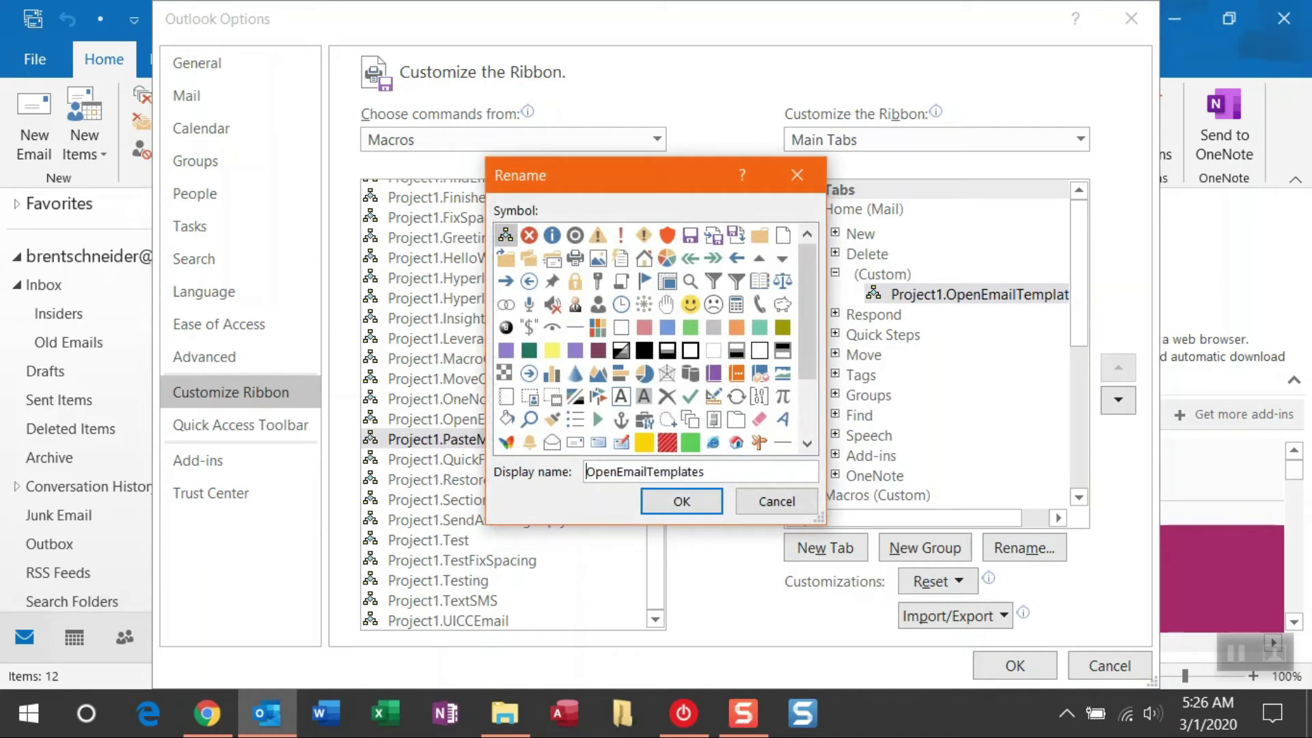
{"action": "left_click", "coordinate": [617, 472]}
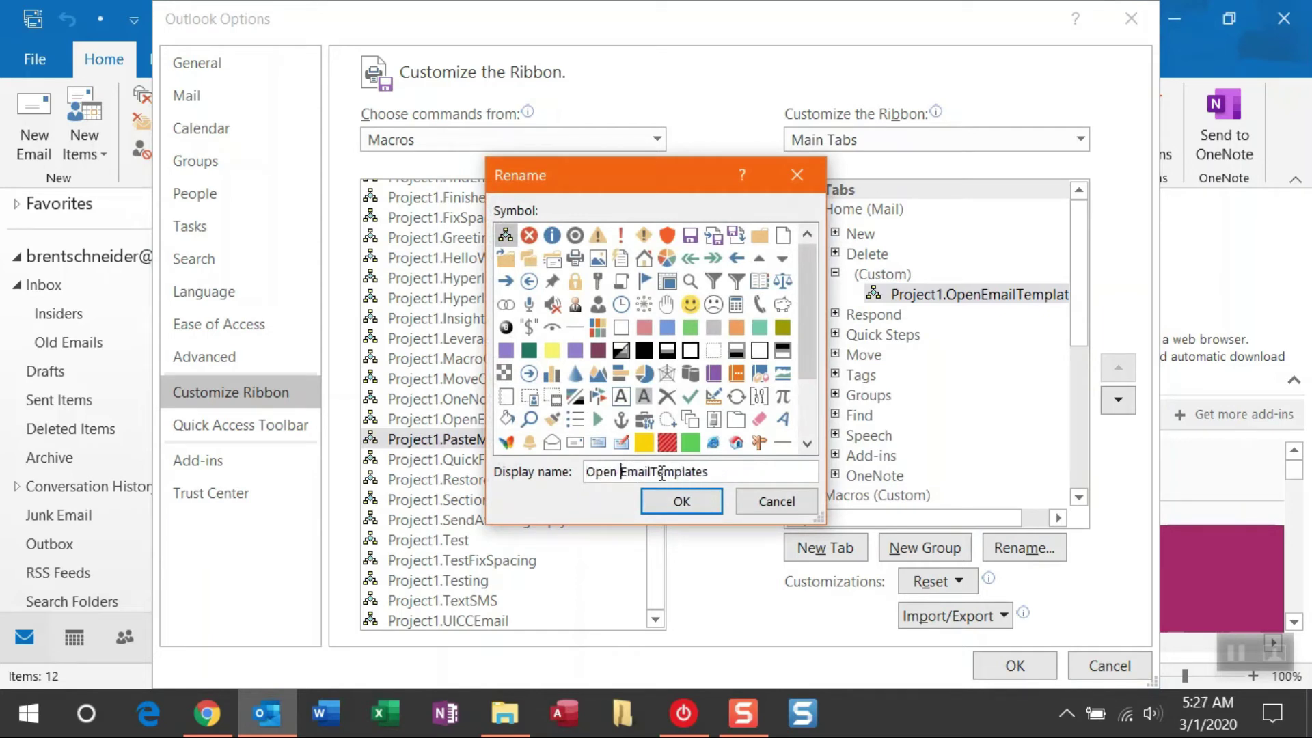
{"action": "left_click", "coordinate": [649, 472]}
{"action": "left_click", "coordinate": [686, 424]}
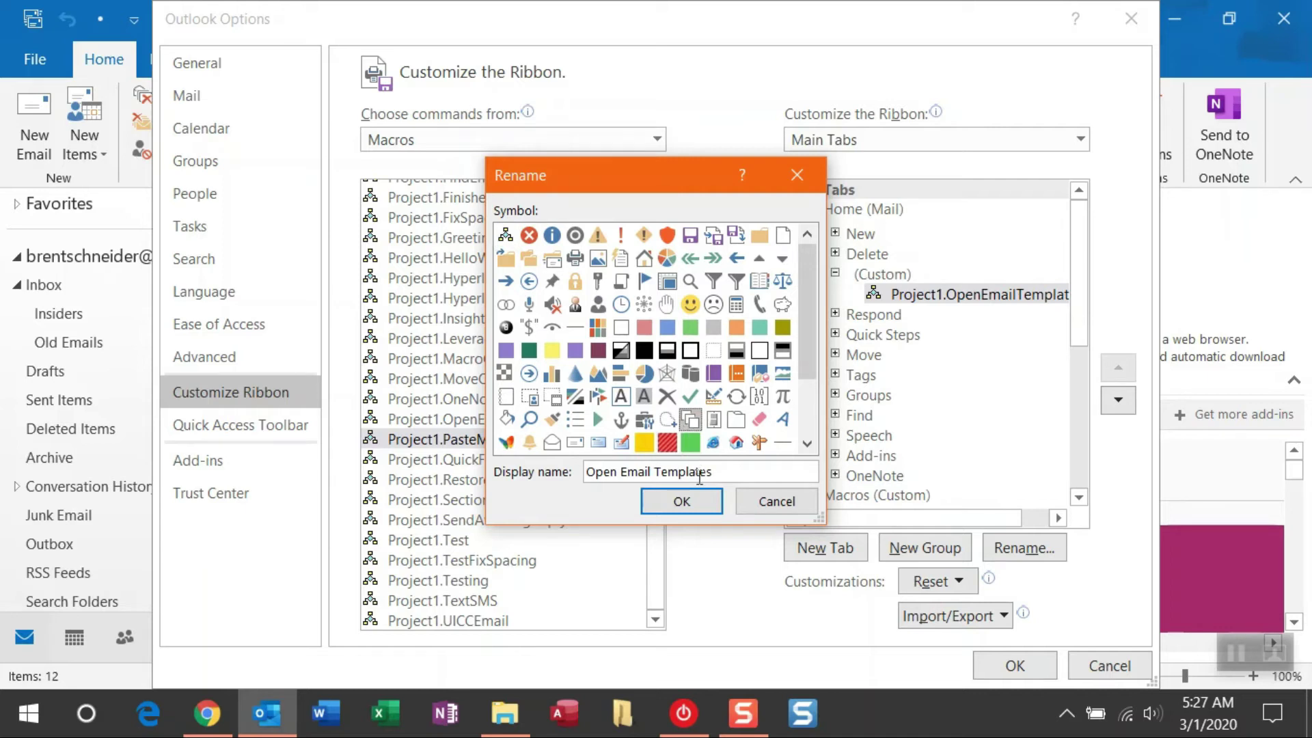
{"action": "left_click", "coordinate": [703, 503]}
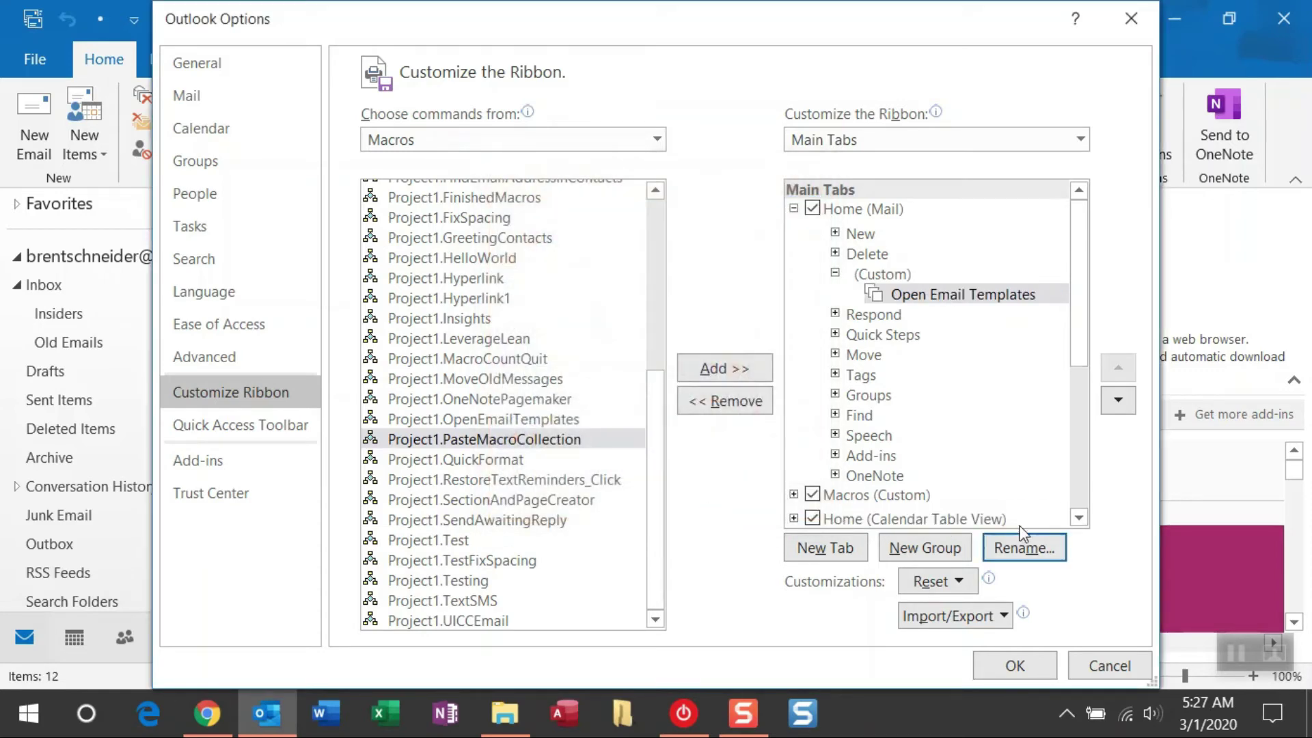
{"action": "left_click", "coordinate": [1025, 666]}
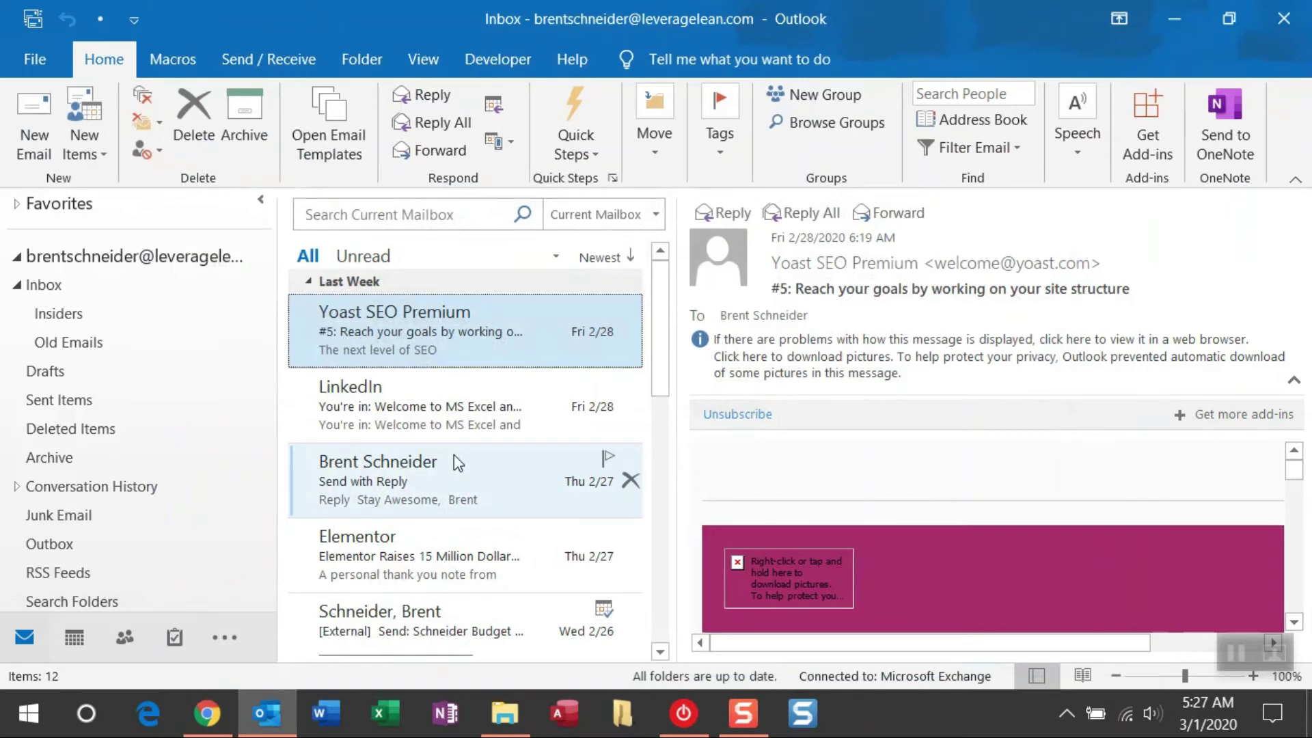
Step: Run Open Email Templates and enter 1 to open the Create an Outlook Email Template message
{"action": "left_click", "coordinate": [343, 159]}
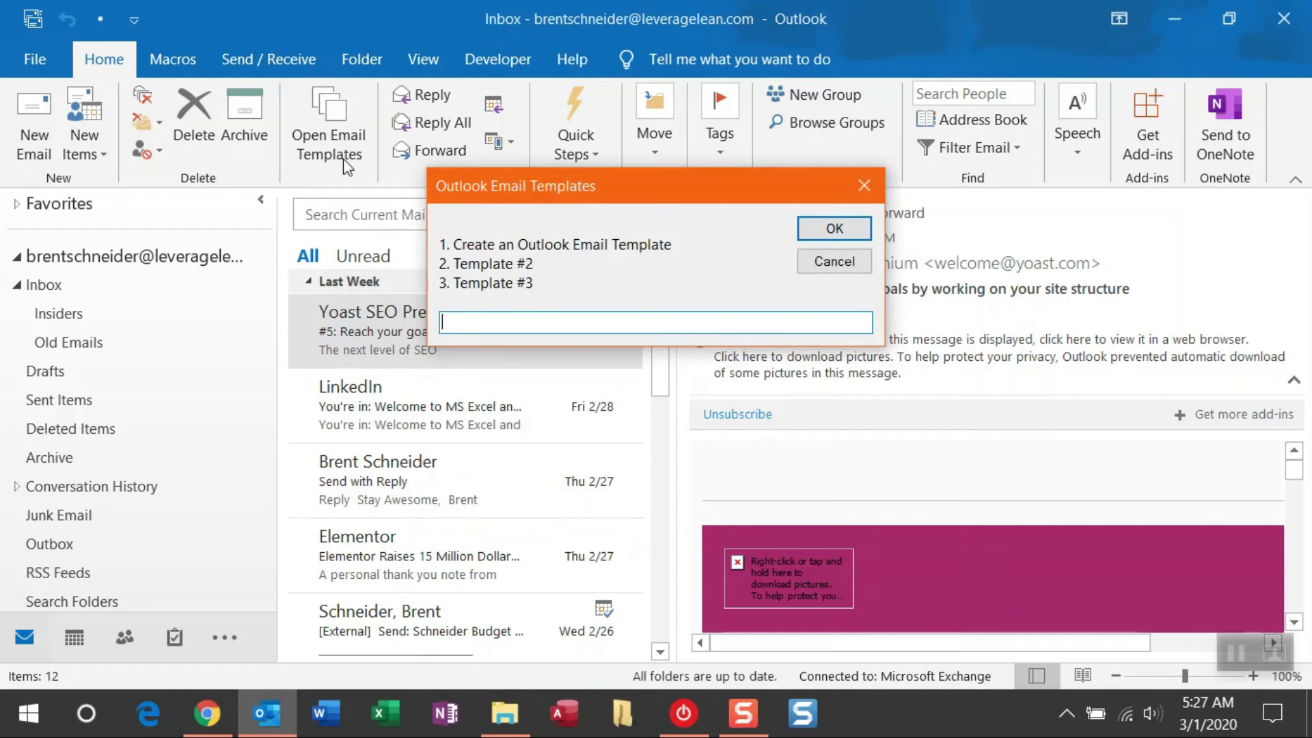
{"action": "type", "text": "1"}
{"action": "key", "text": "Return"}
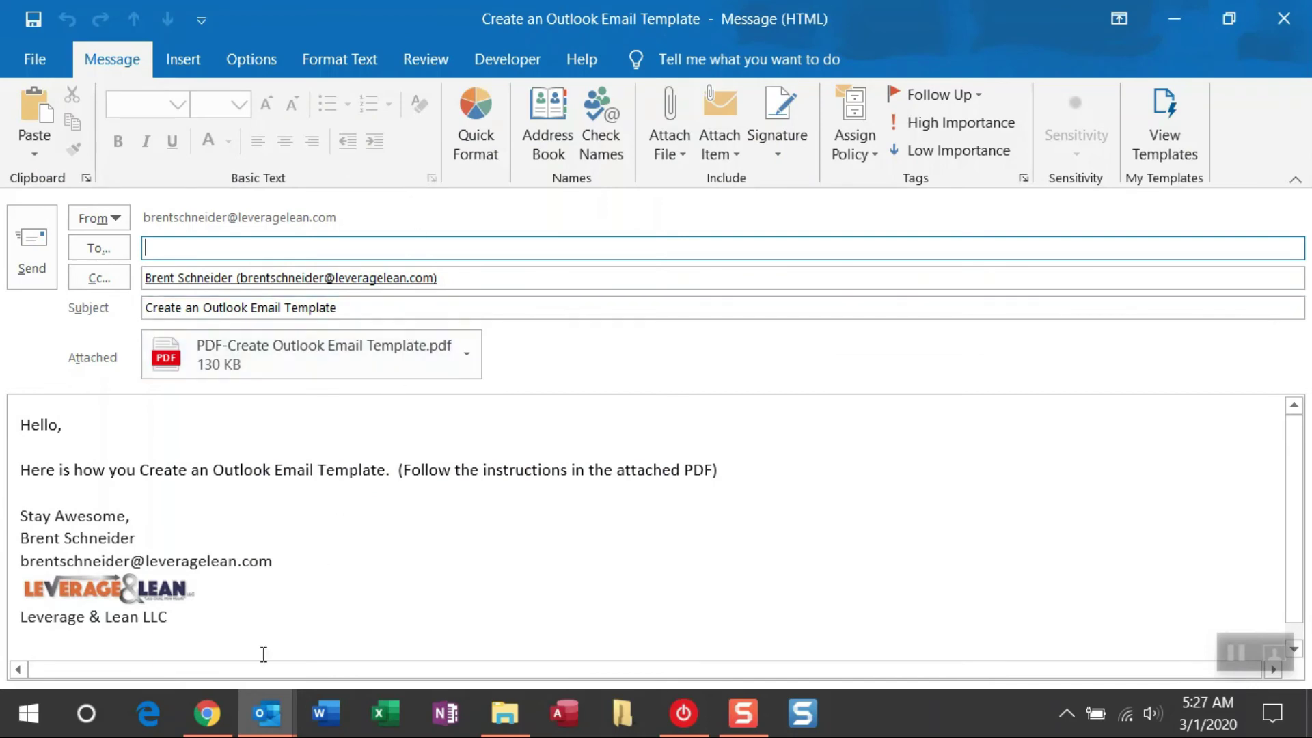
{"action": "left_click", "coordinate": [207, 721]}
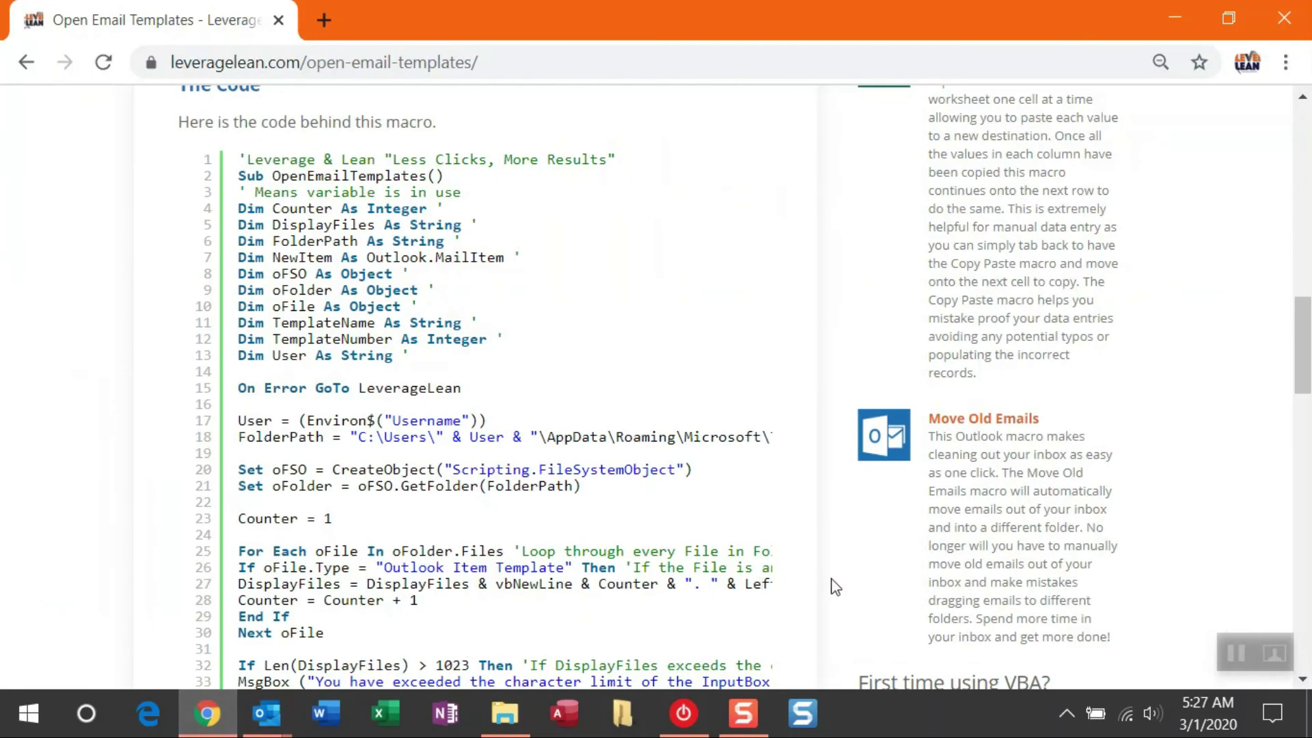
Step: Scroll through the macro code and Customization section, then back up to the page title
{"action": "scroll", "coordinate": [835, 586], "scroll_direction": "down", "scroll_amount": 12}
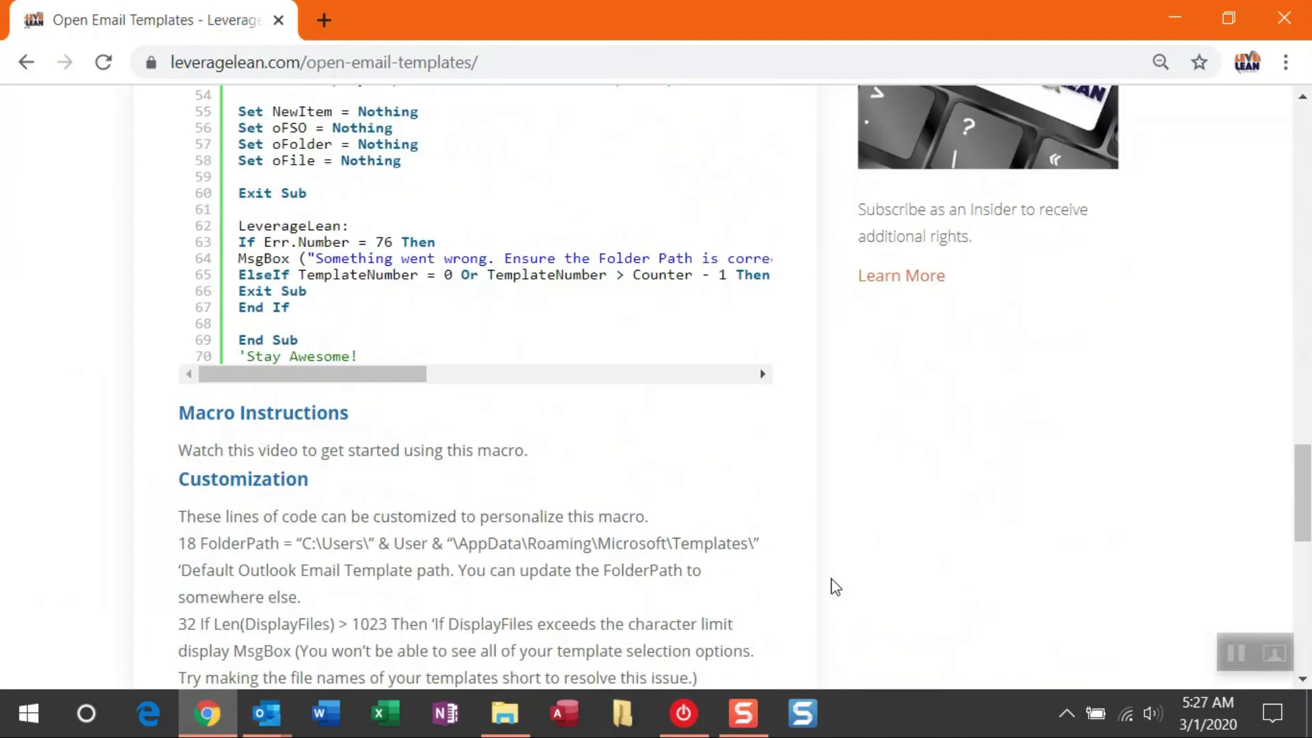
{"action": "scroll", "coordinate": [835, 586], "scroll_direction": "down", "scroll_amount": 4}
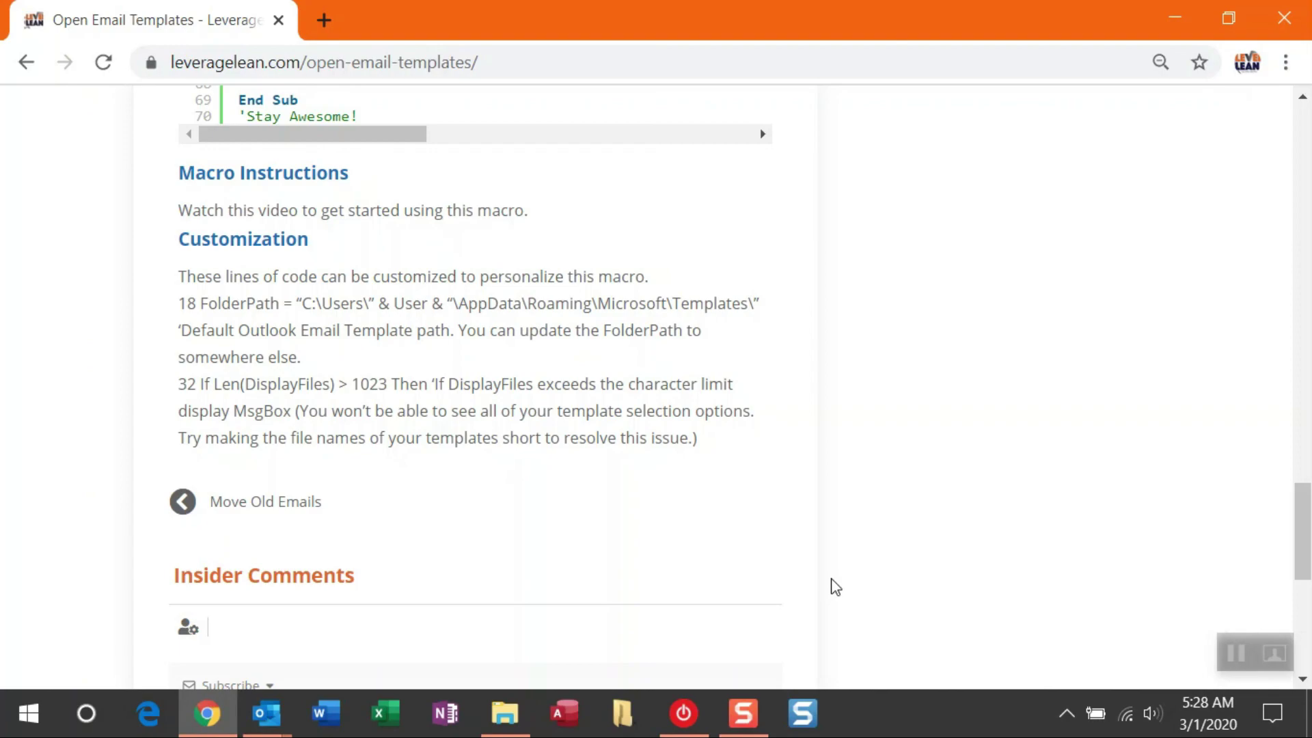
{"action": "scroll", "coordinate": [834, 586], "scroll_direction": "up", "scroll_amount": 20}
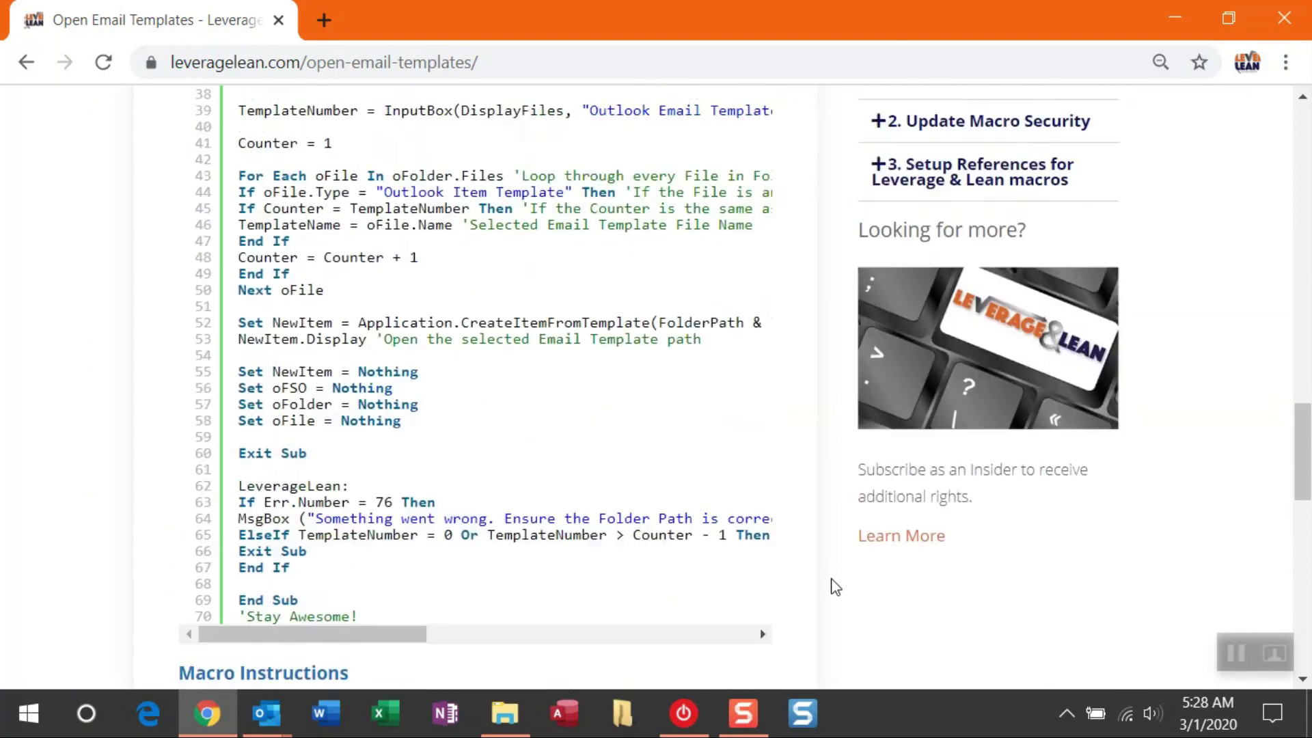
{"action": "scroll", "coordinate": [834, 586], "scroll_direction": "up", "scroll_amount": 15}
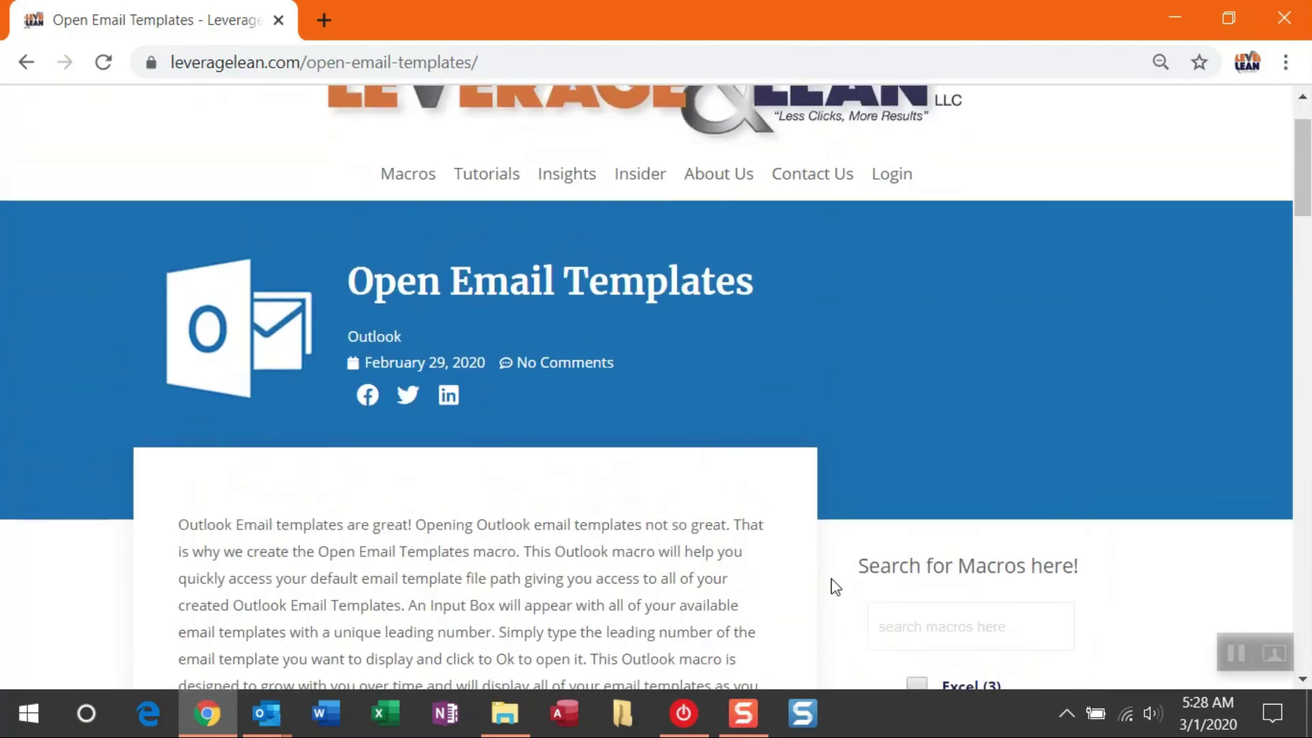
{"action": "scroll", "coordinate": [801, 424], "scroll_direction": "up", "scroll_amount": 1}
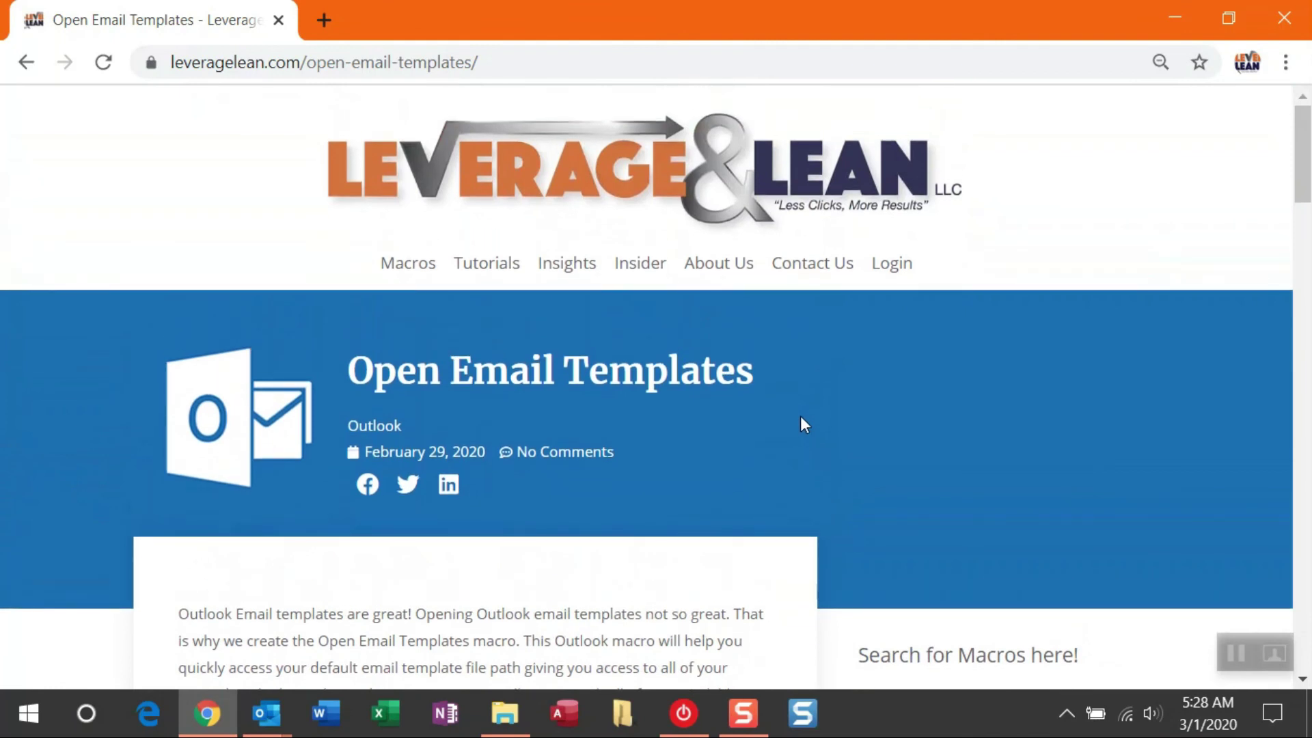